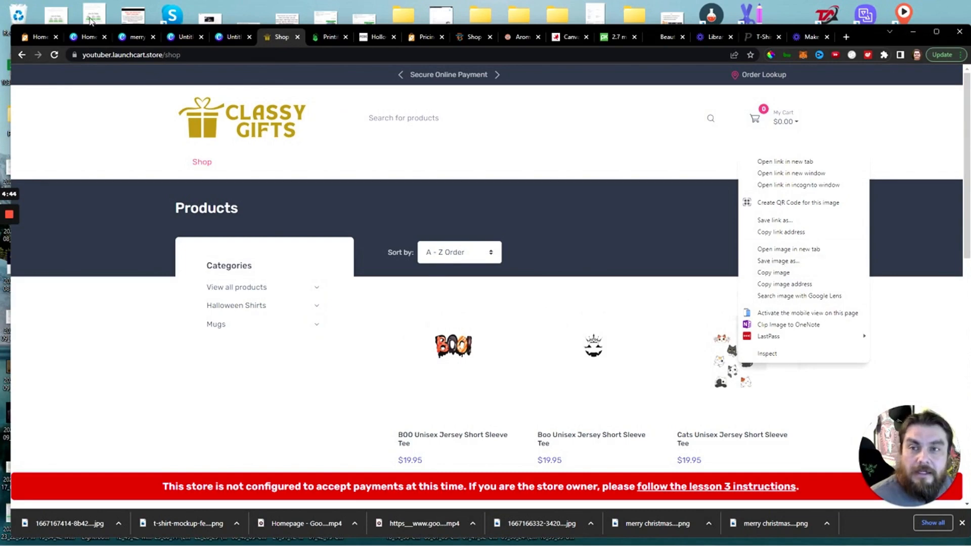
left_click(41, 37)
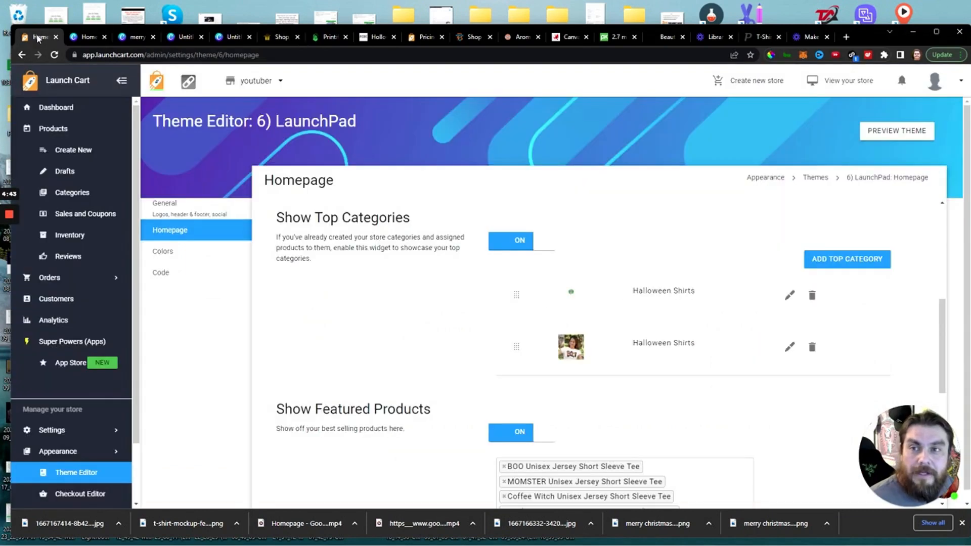
left_click(836, 260)
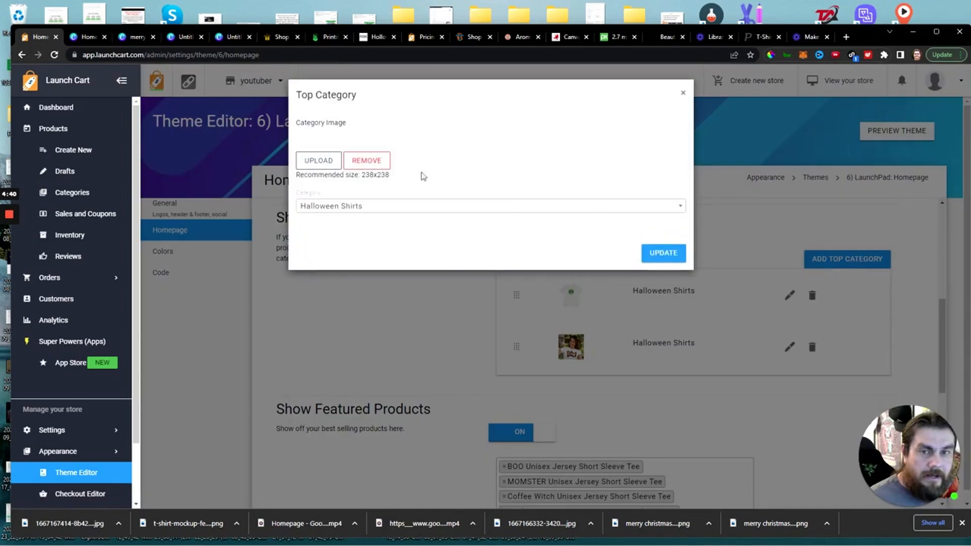
left_click(318, 161)
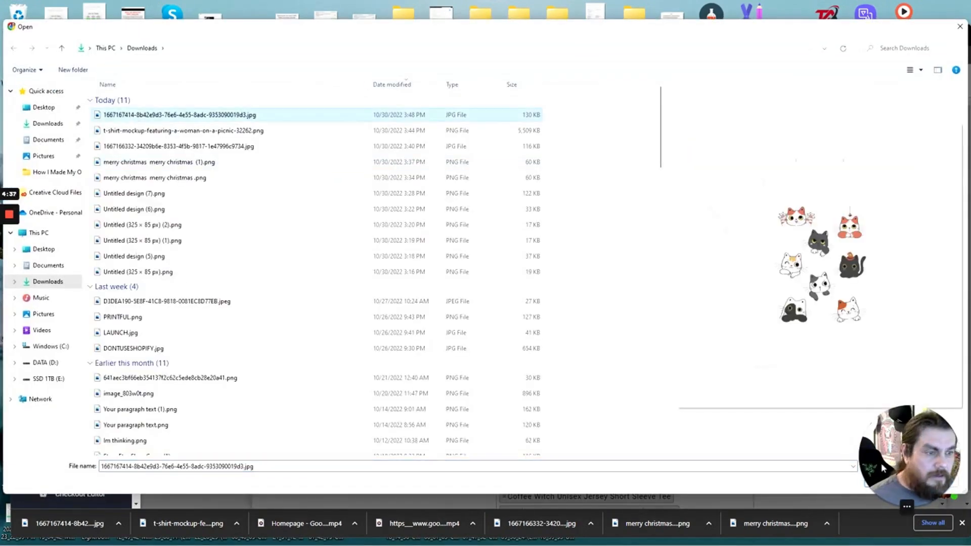
left_click_drag(871, 487, 909, 473)
left_click(886, 481)
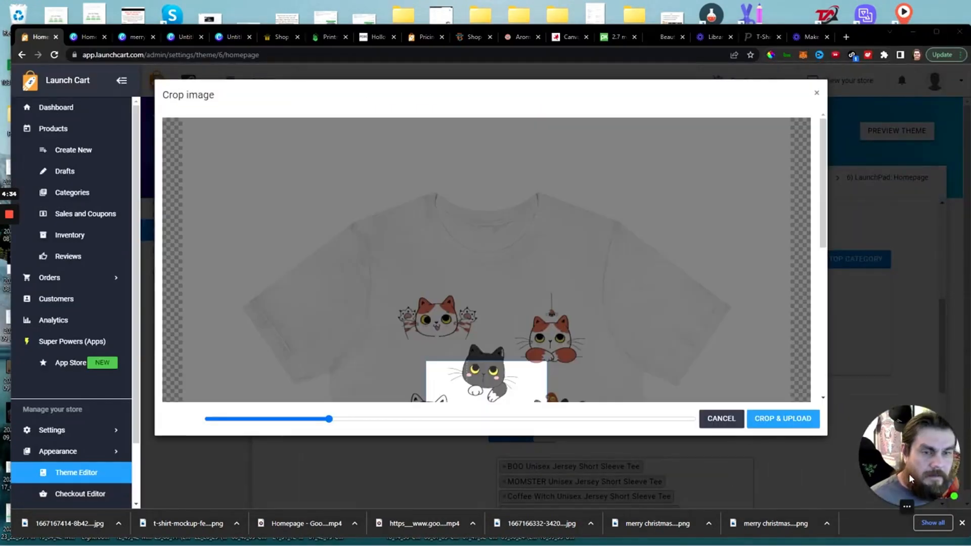
- Zoom the cat shirt image out in the crop frame, upload it, and add it as a Halloween Shirts top category
left_click_drag(330, 419, 248, 426)
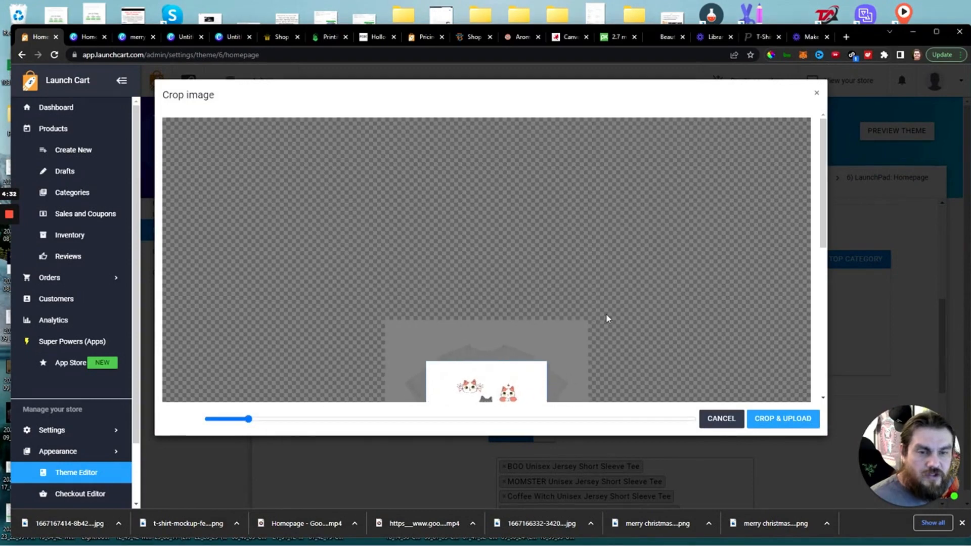
left_click_drag(823, 233, 830, 290)
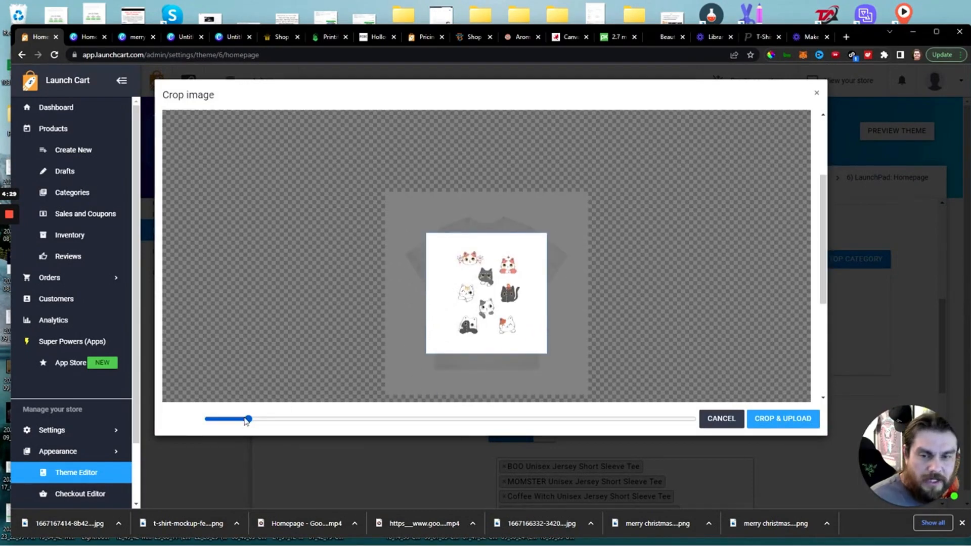
left_click_drag(248, 419, 238, 423)
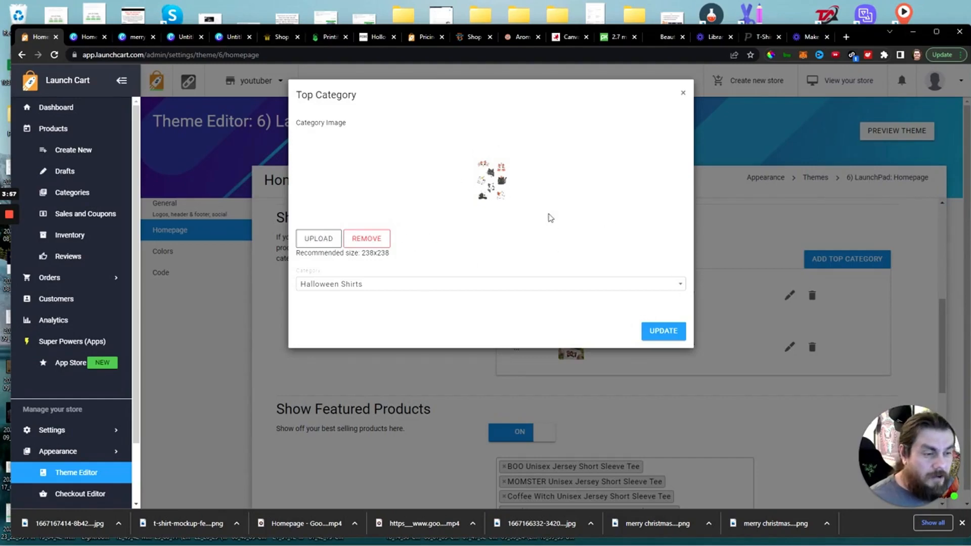
left_click(661, 333)
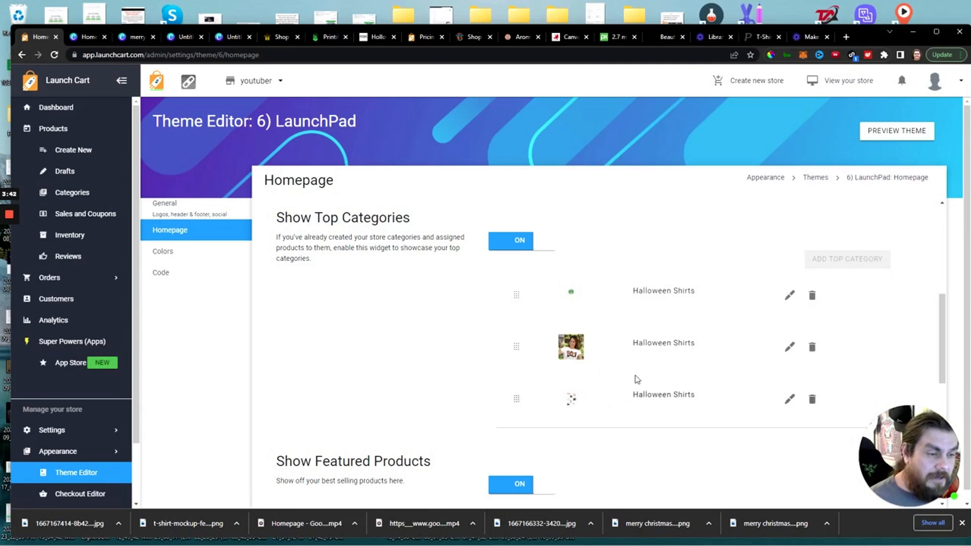
- Save the theme's homepage settings with the new top category
scroll(321, 391, "down", 5)
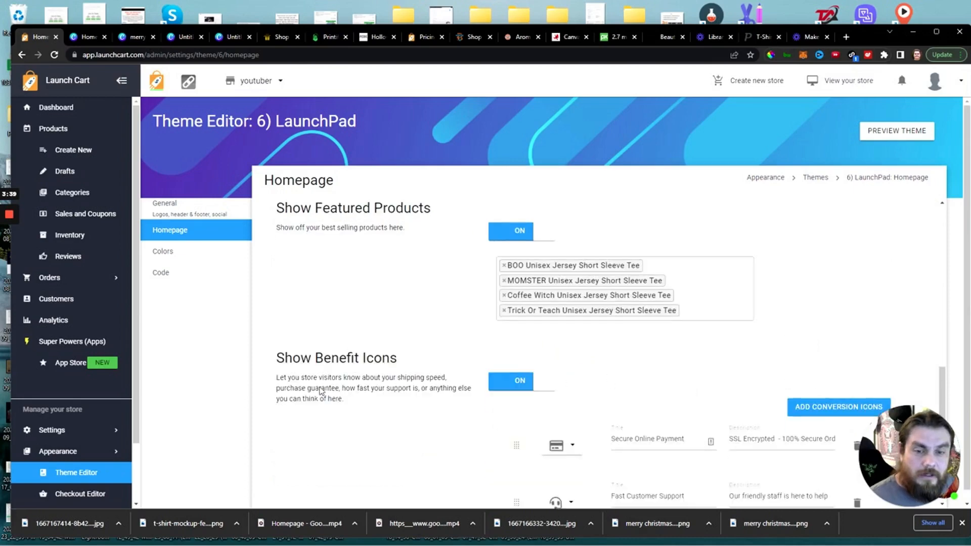
scroll(320, 391, "down", 3)
left_click(298, 487)
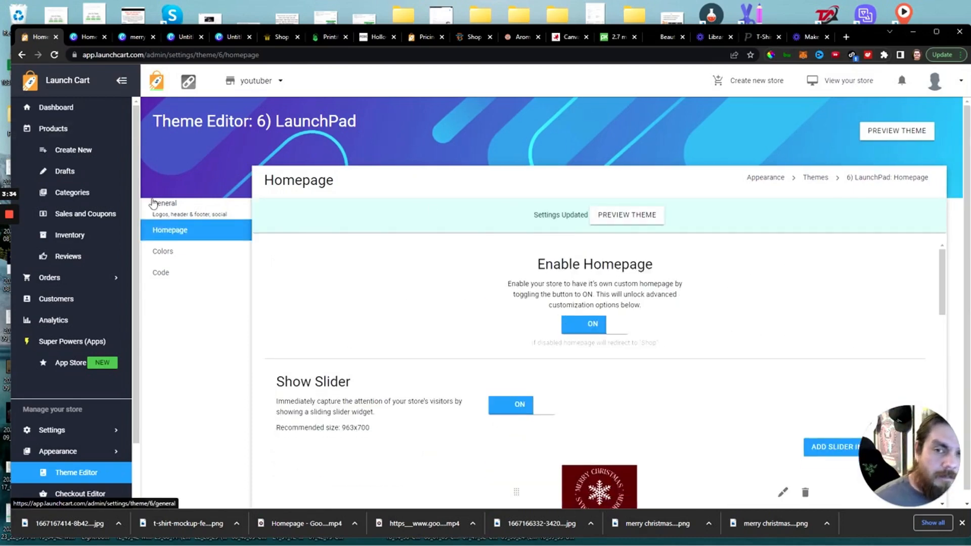
scroll(616, 373, "down", 10)
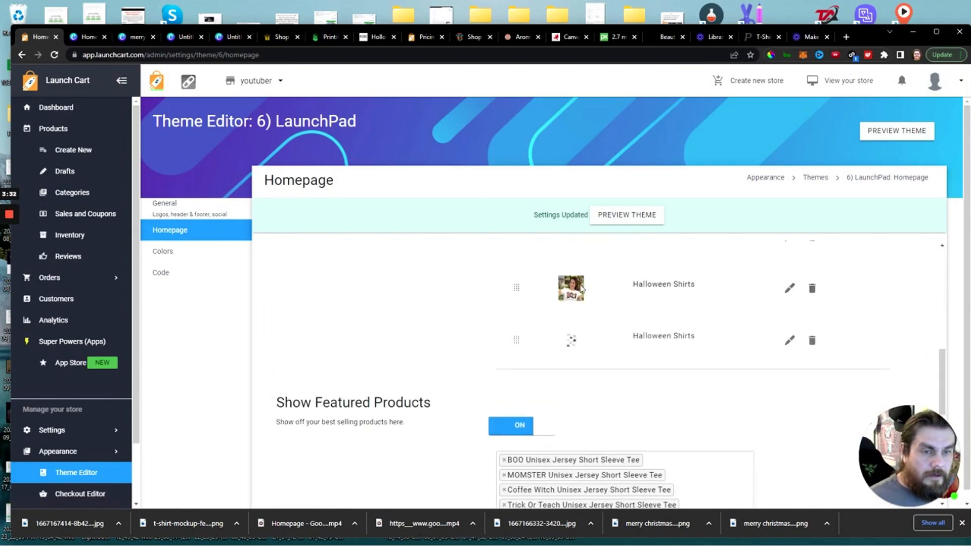
right_click(576, 291)
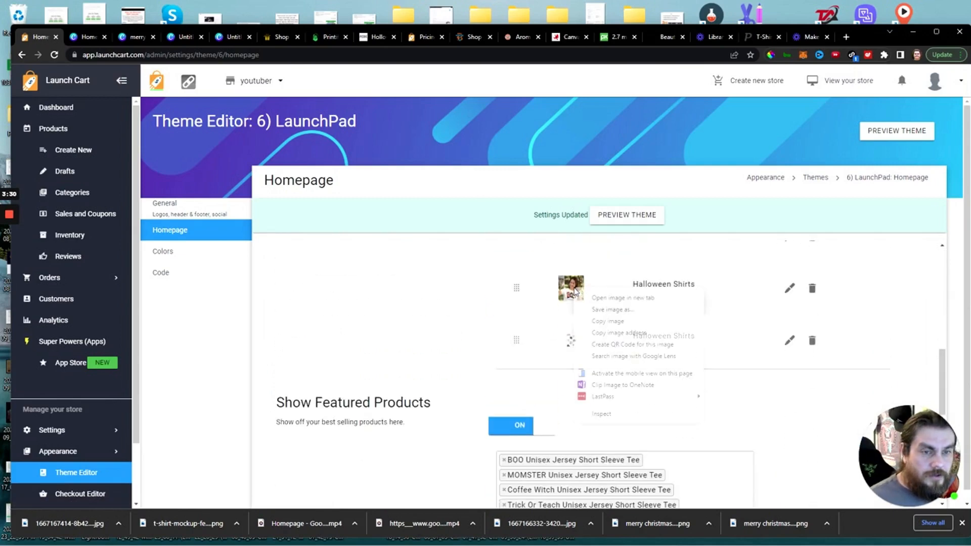
left_click(600, 310)
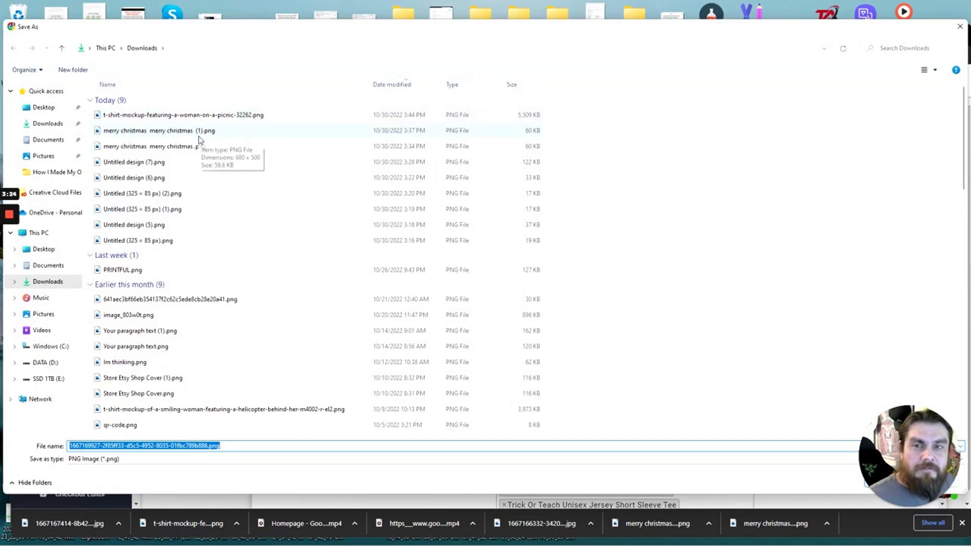
left_click(206, 116)
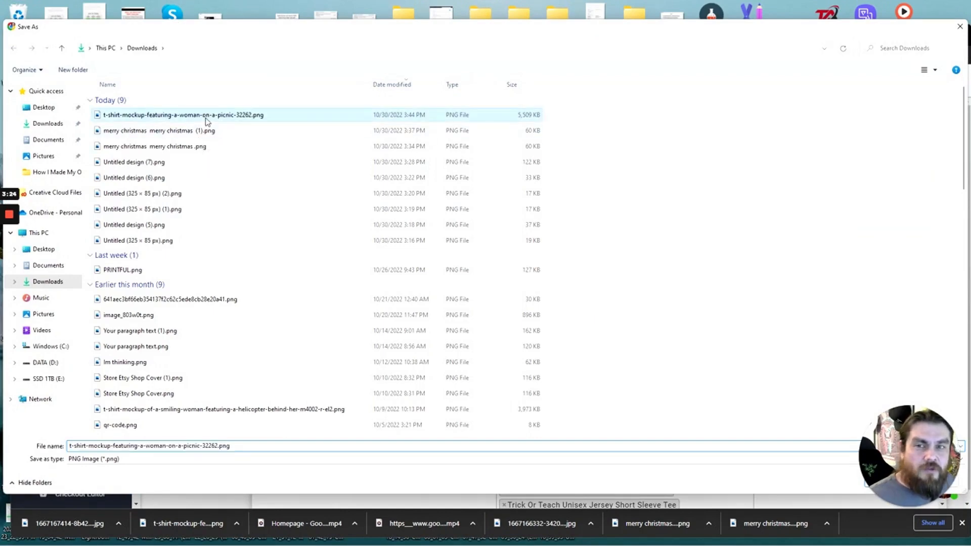
left_click(530, 134)
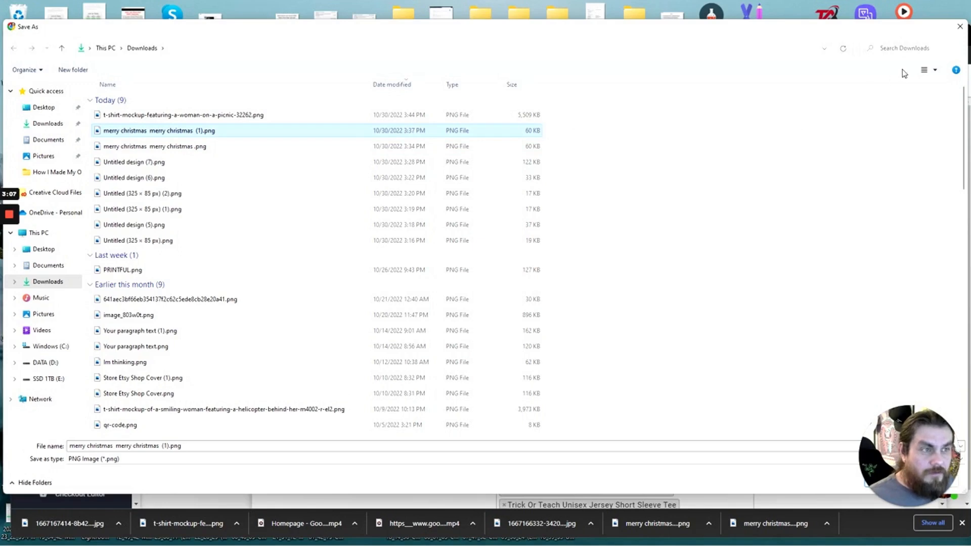
left_click(959, 28)
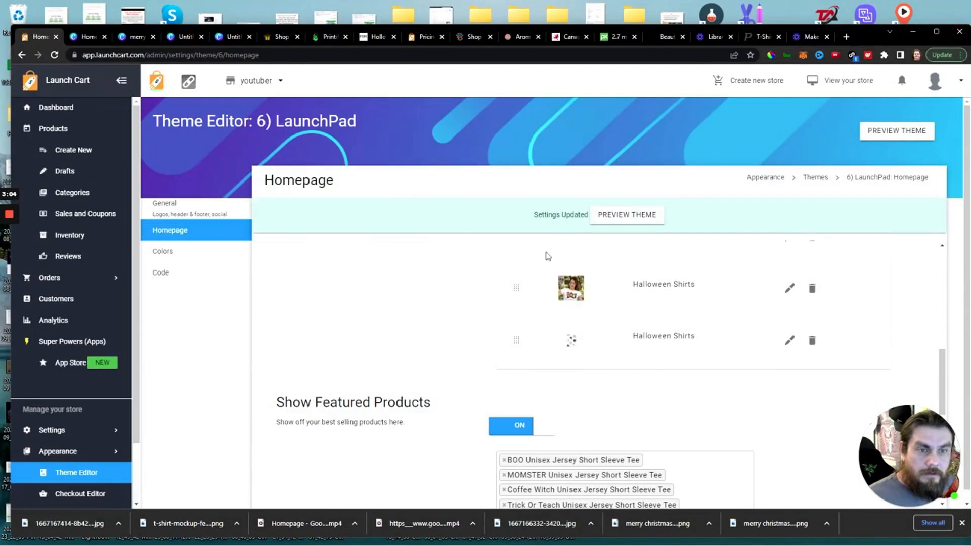
- Save the homepage settings again and check the top categories on the live store's reloaded homepage
scroll(336, 443, "down", 10)
left_click(299, 486)
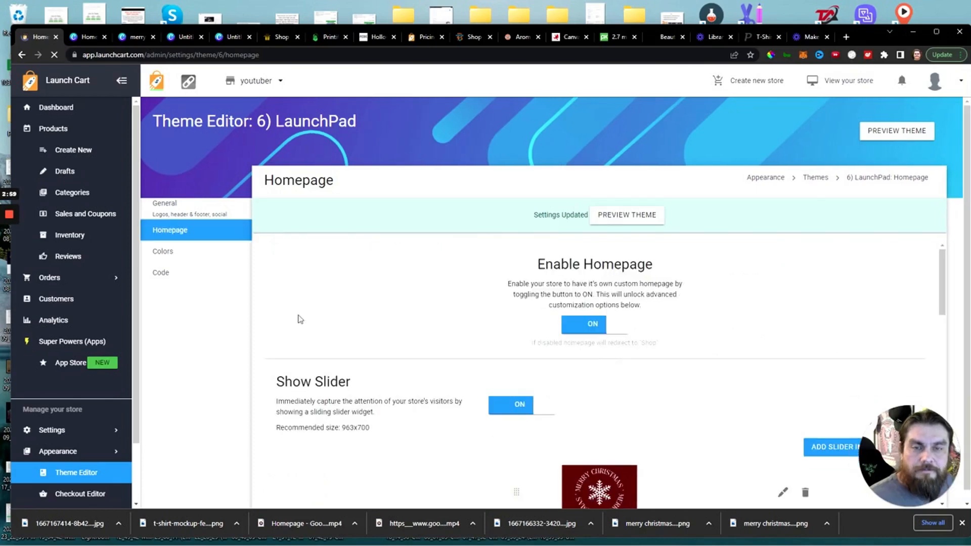
left_click(280, 37)
left_click(54, 54)
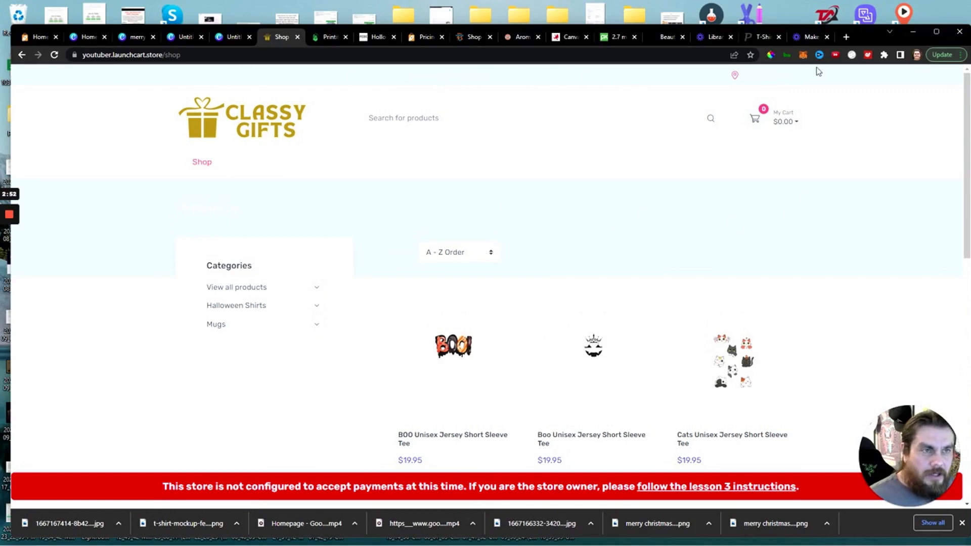
scroll(598, 341, "down", 2)
scroll(231, 147, "up", 2)
left_click(231, 147)
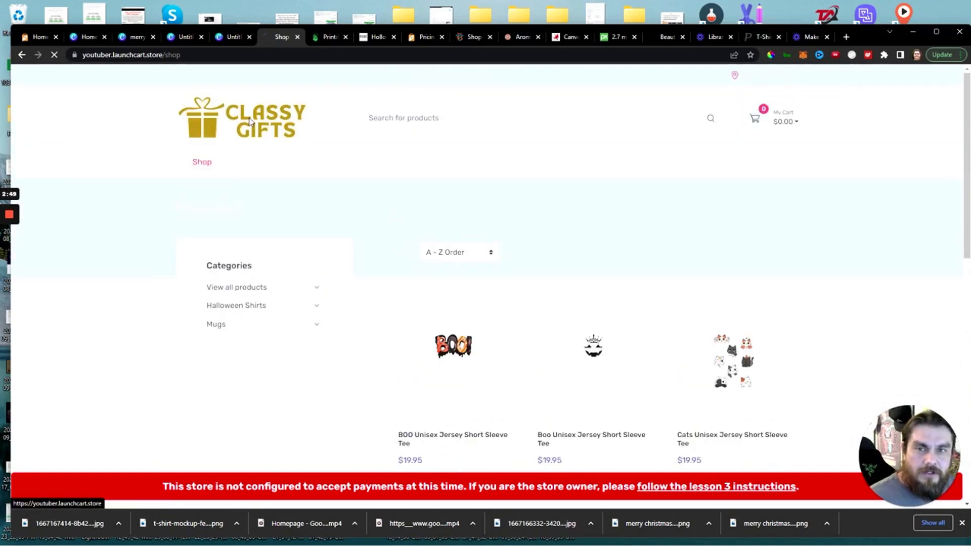
scroll(545, 341, "down", 3)
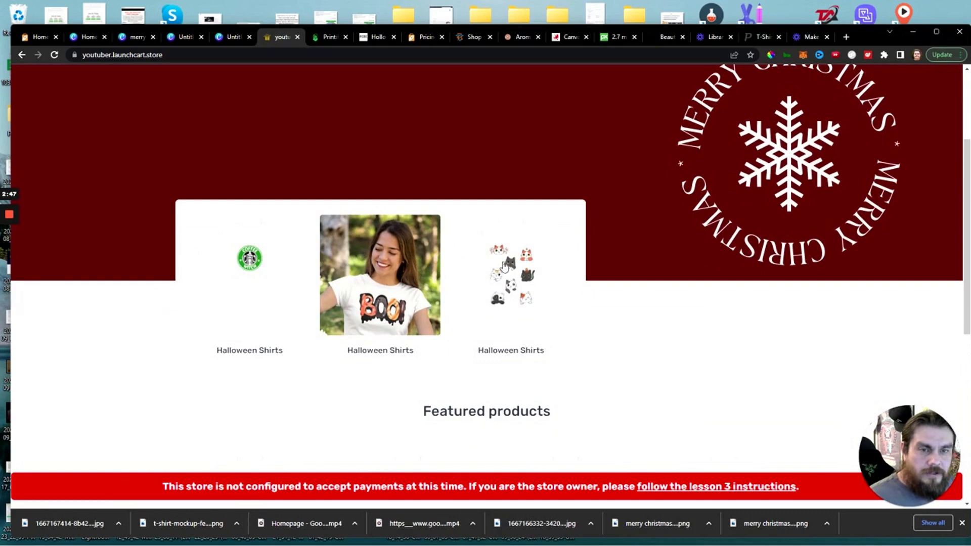
- Return to the theme editor, view the LaunchPad theme's Colors settings, and open its Custom Code page
left_click(35, 37)
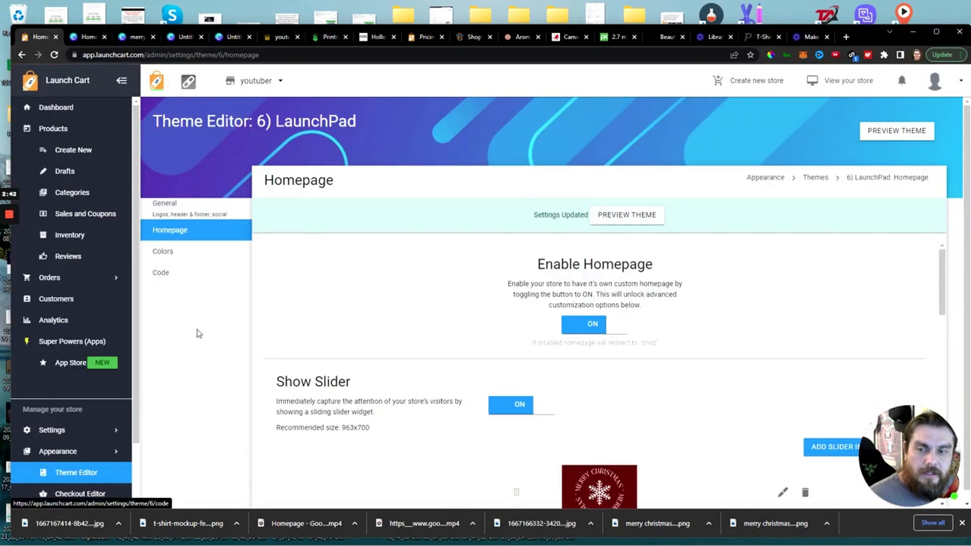
left_click(169, 253)
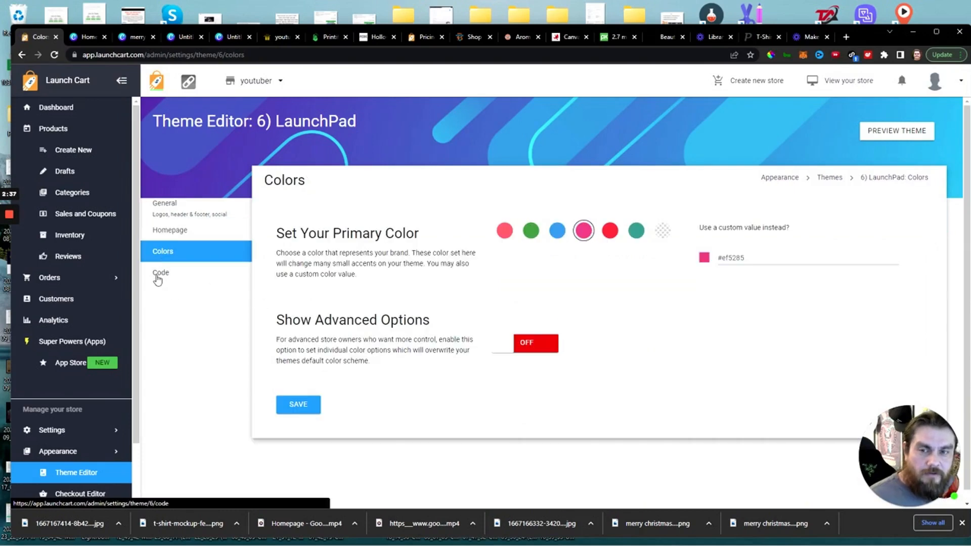
left_click(159, 275)
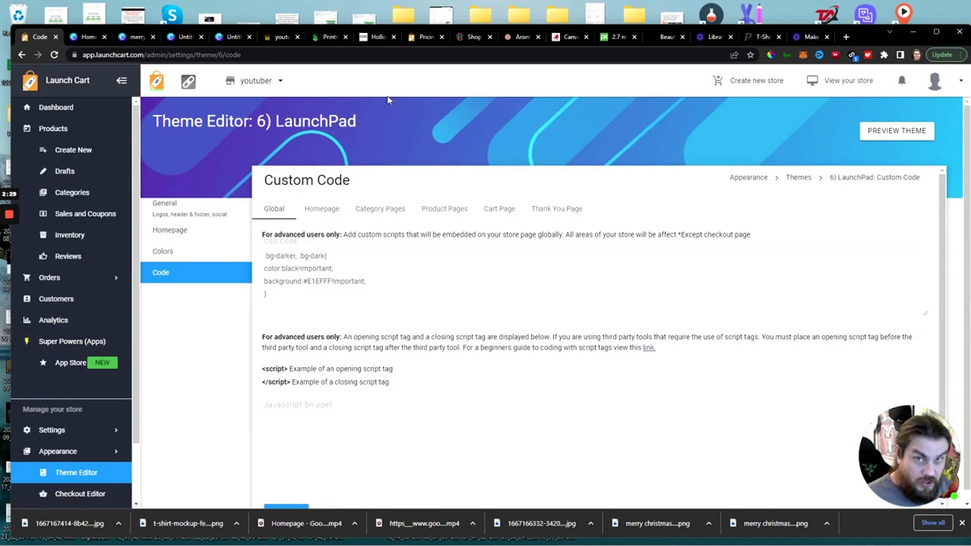
- Compare the Classy Gifts storefront's header colors with the Just A Perk store's homepage
left_click(280, 37)
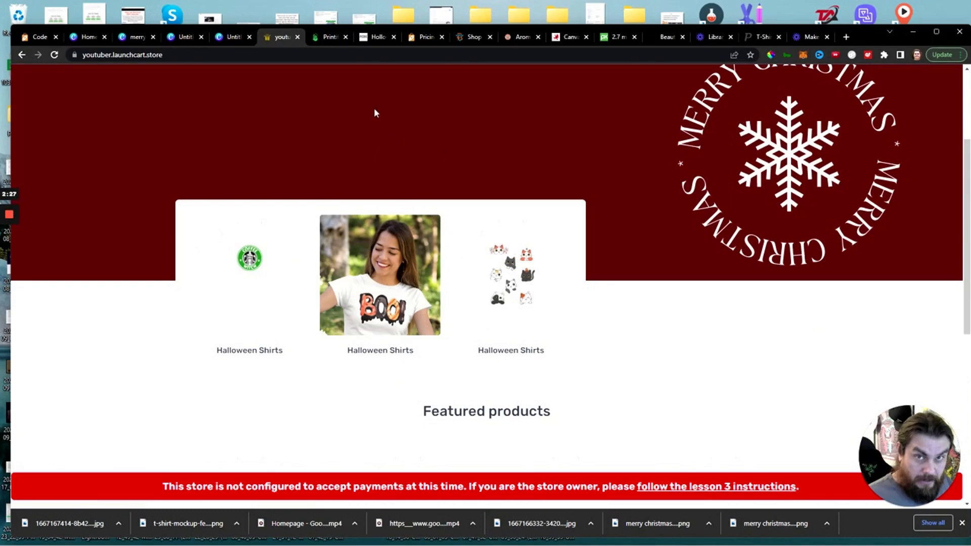
scroll(648, 369, "up", 3)
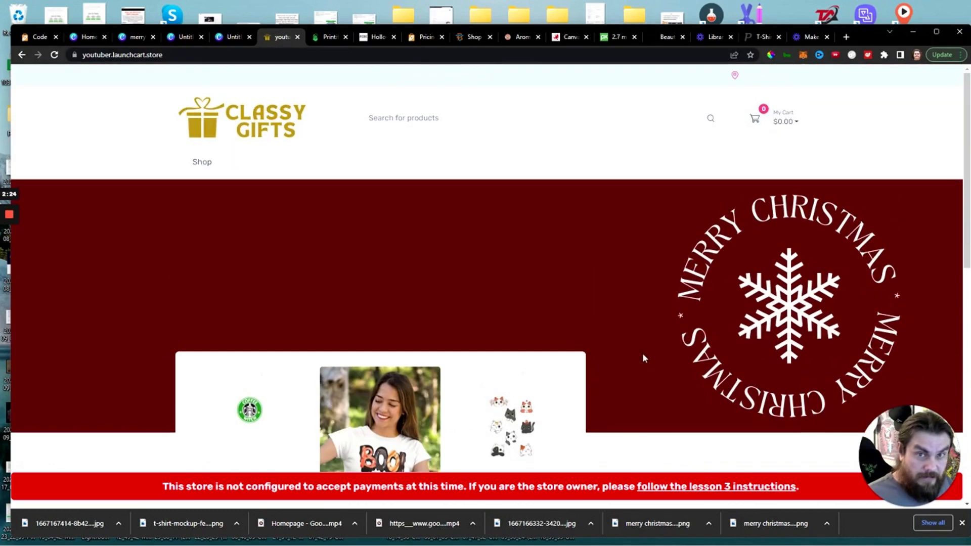
left_click(329, 38)
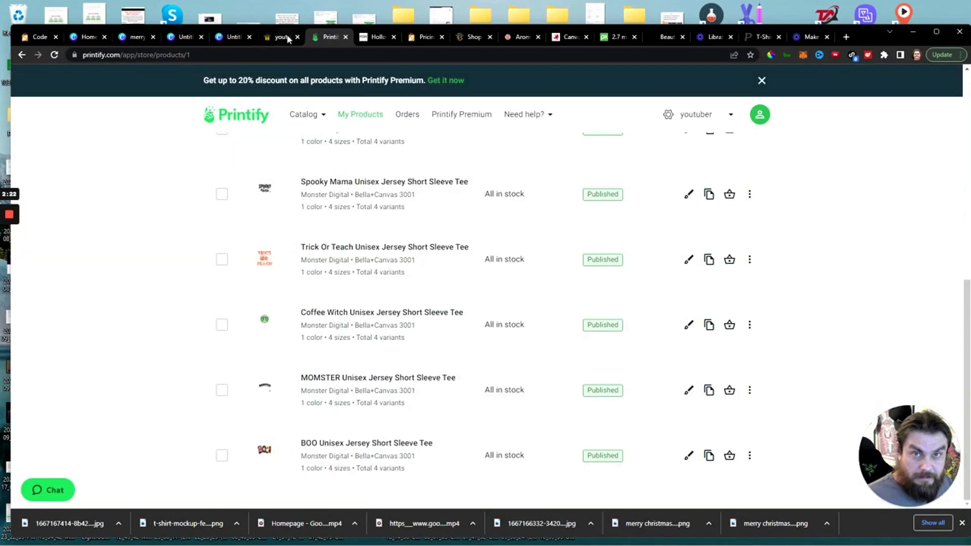
left_click(374, 37)
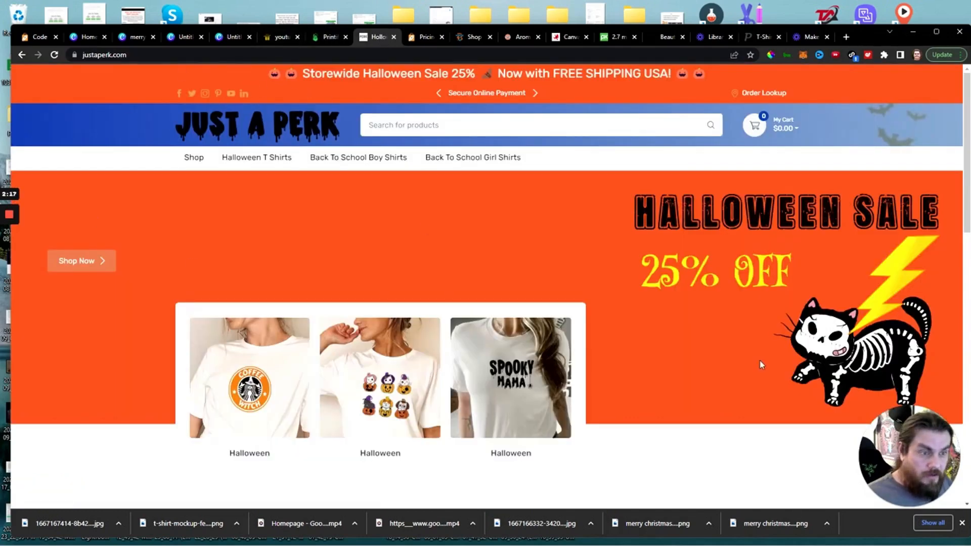
scroll(762, 364, "down", 7)
scroll(759, 358, "up", 6)
left_click(44, 38)
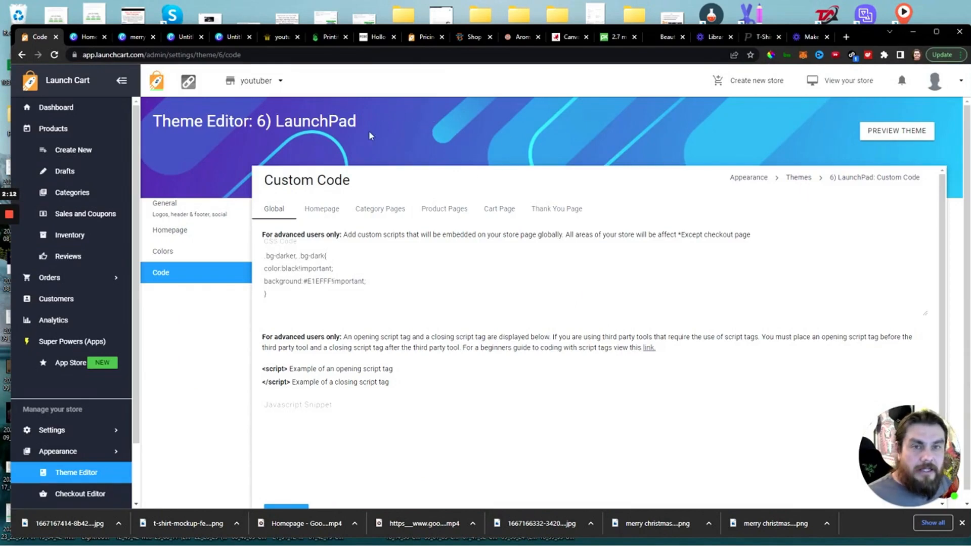
- Sample the green Products banner color #459153 from the Horn Fine Art store with the color picker
left_click(585, 37)
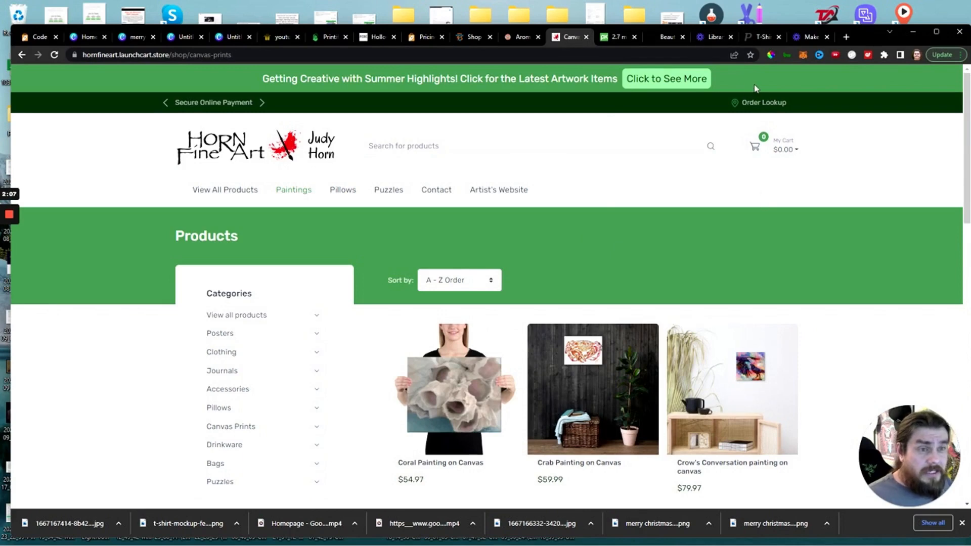
left_click(769, 56)
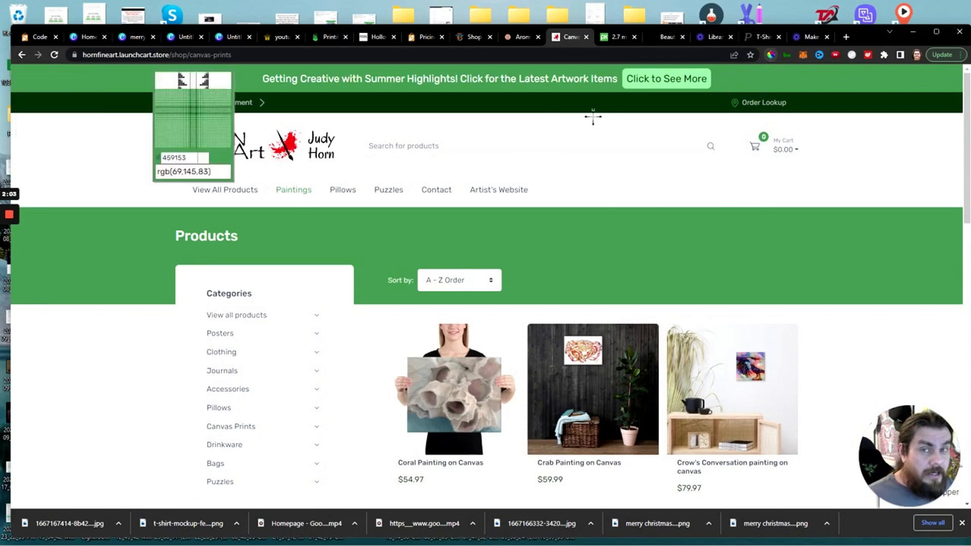
left_click(650, 241)
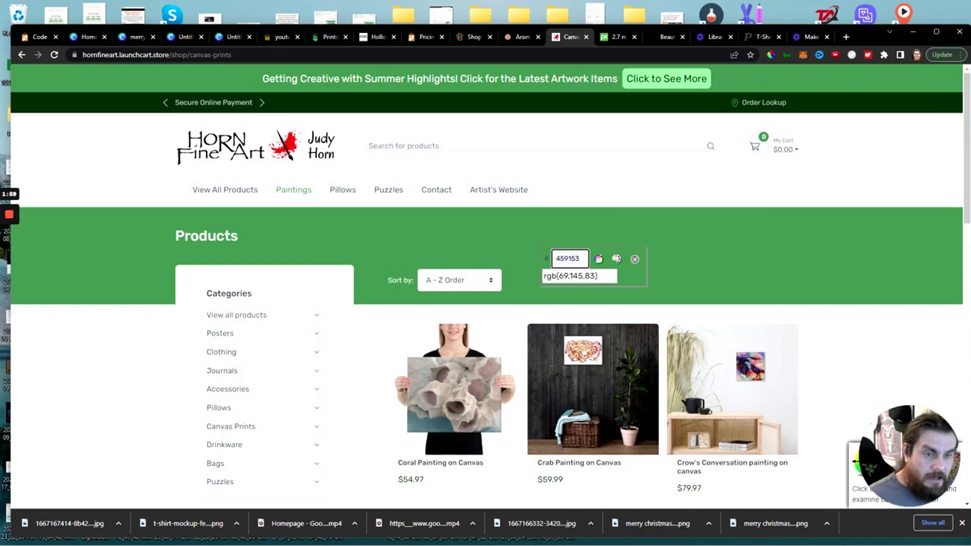
left_click(636, 258)
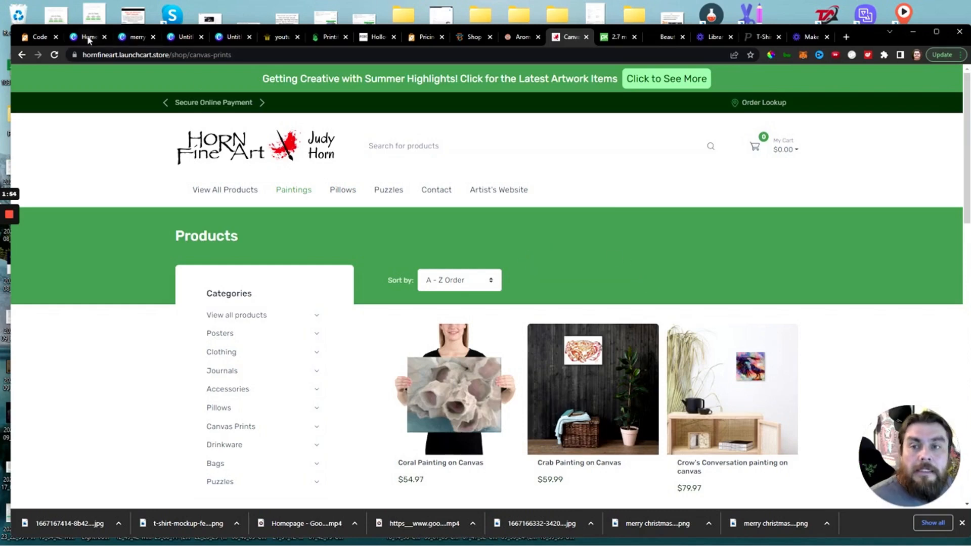
- Set the background value in the LaunchPad theme's global custom CSS to #459153 and save the code
left_click(40, 37)
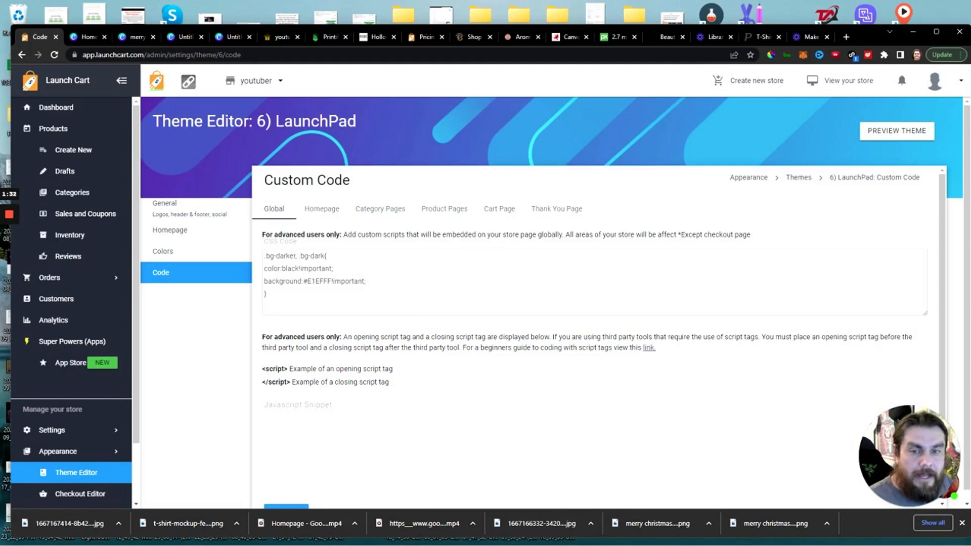
left_click_drag(308, 282, 331, 281)
type("459153")
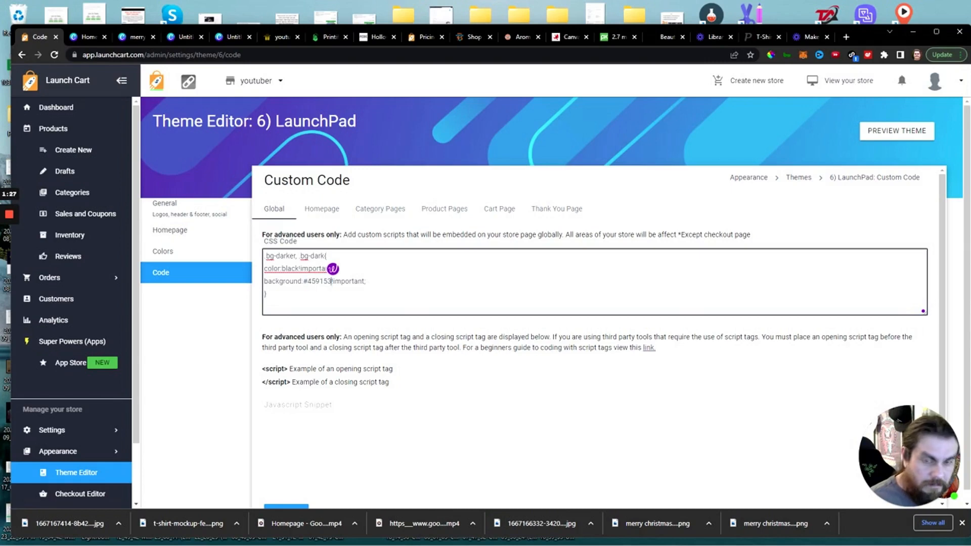
scroll(286, 430, "down", 1)
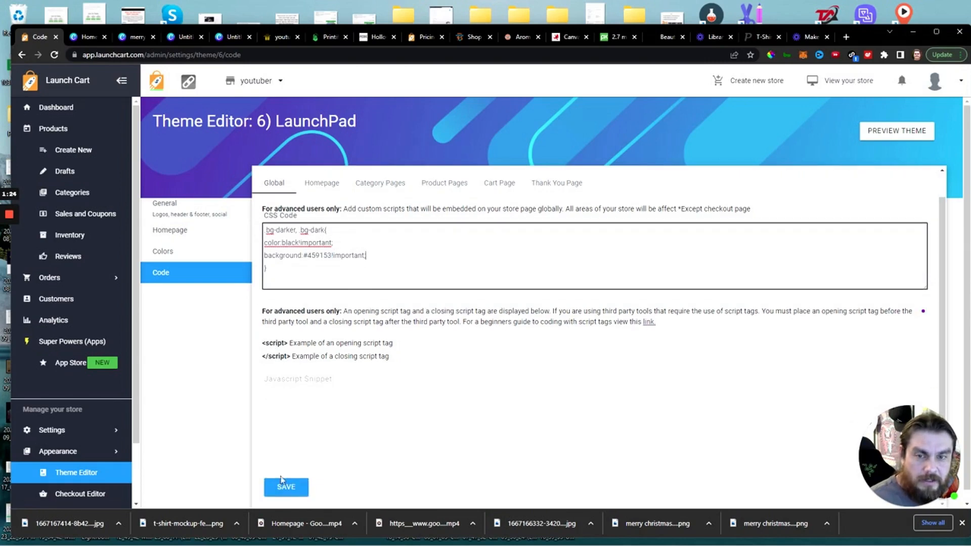
left_click(292, 488)
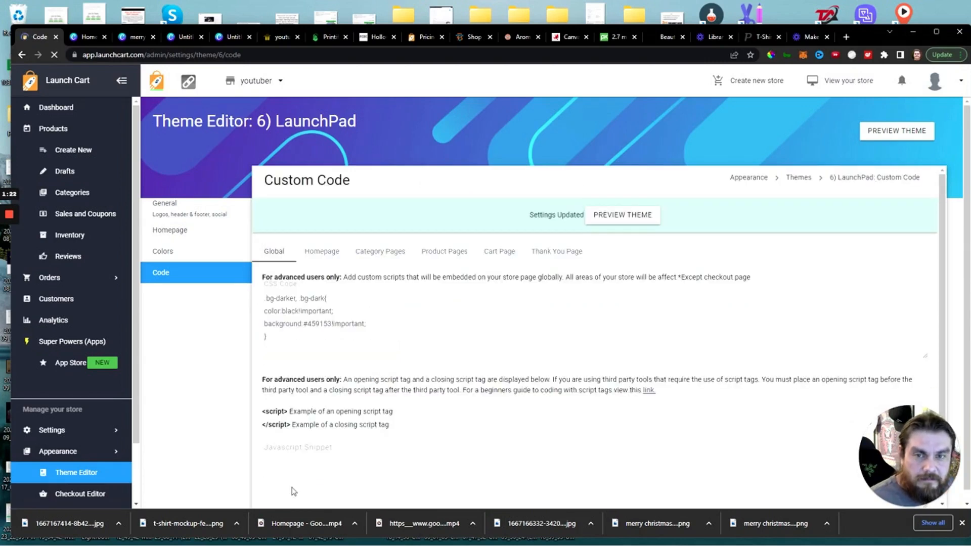
- Check the header bar and footer colors on the live Classy Gifts storefront
left_click(270, 35)
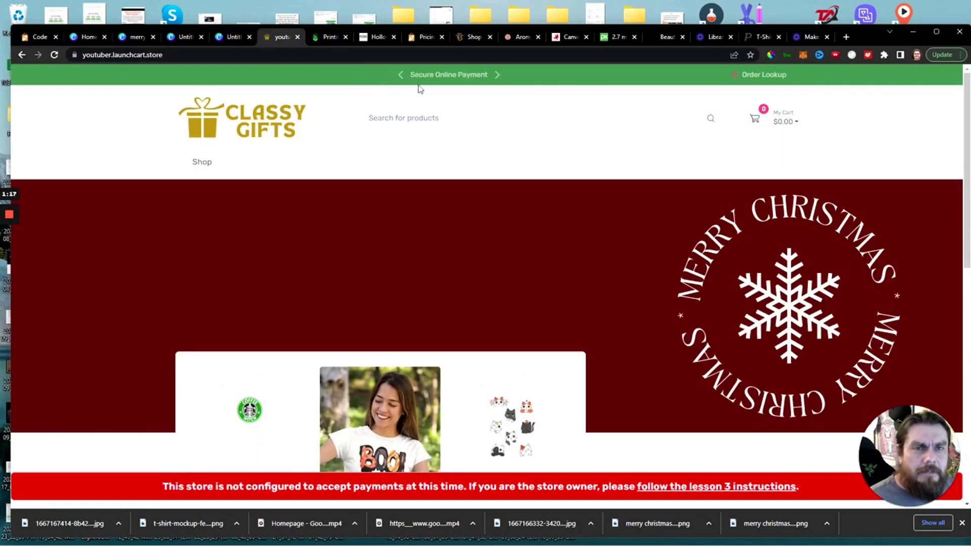
scroll(651, 252, "down", 3)
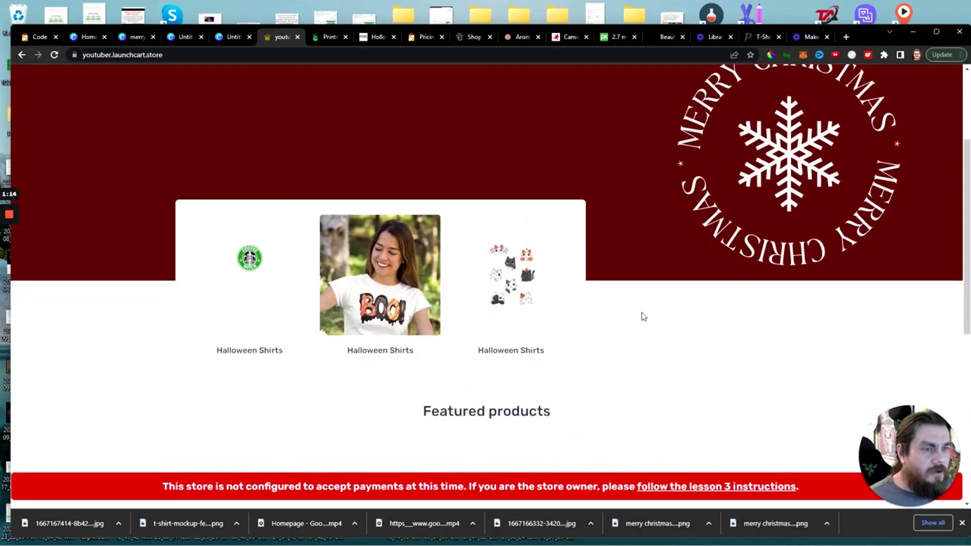
scroll(642, 319, "up", 3)
scroll(661, 297, "down", 10)
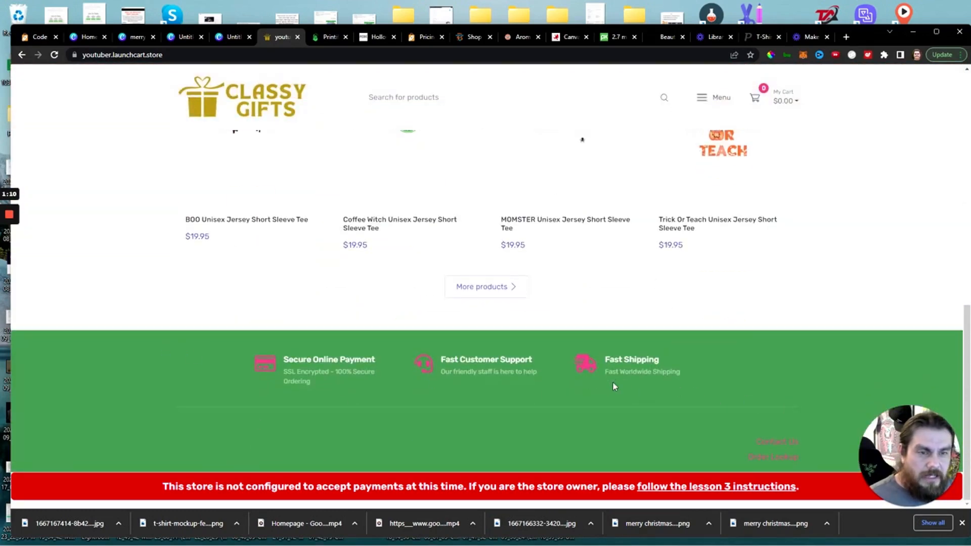
- Set the LaunchPad theme's primary color to the blue preset #3494E6 and save the color settings
left_click(42, 39)
left_click(184, 252)
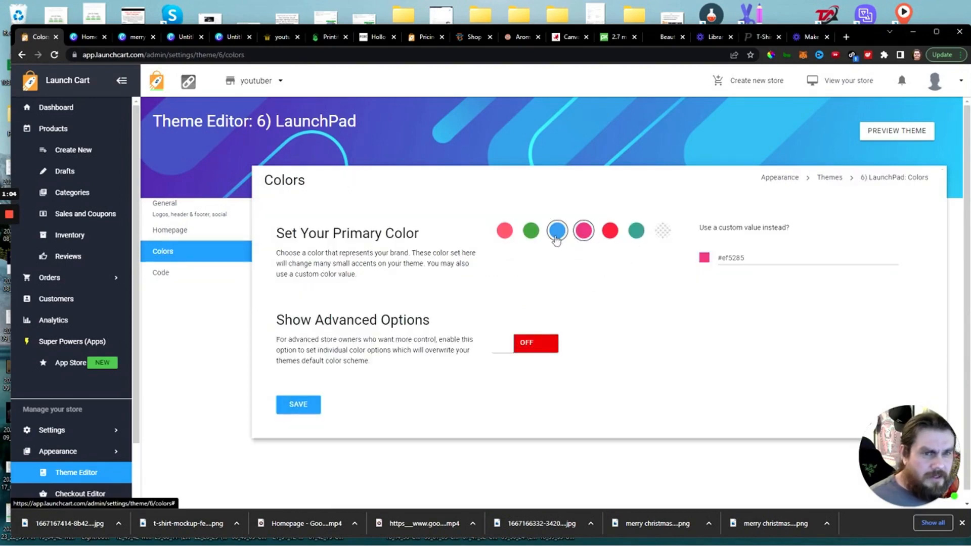
left_click(557, 240)
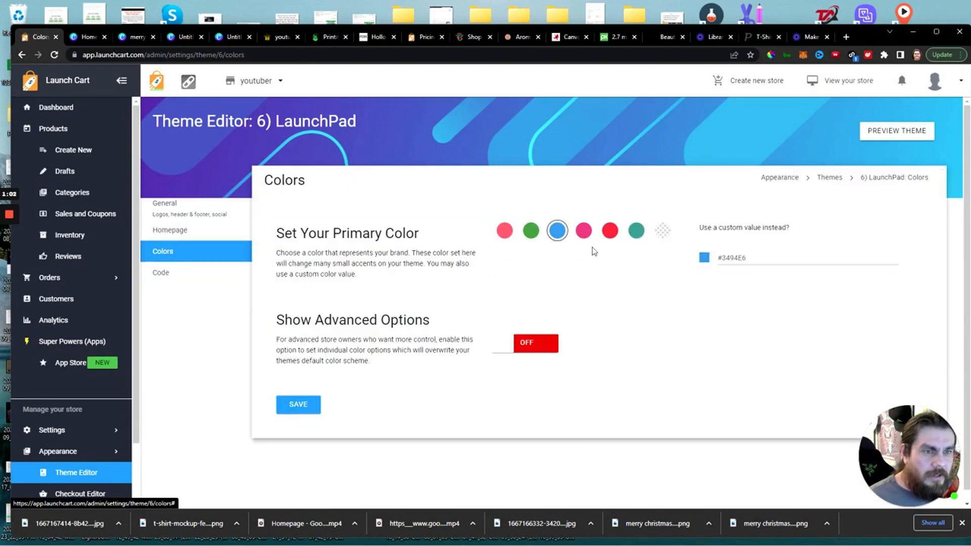
left_click(301, 407)
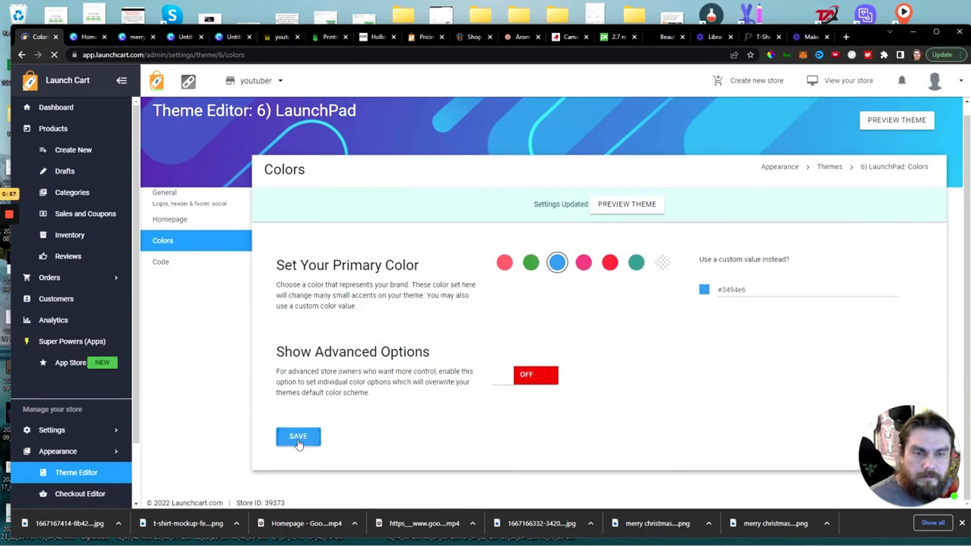
- Reload the Classy Gifts storefront and examine the accent colors across the homepage from header to footer
left_click(274, 38)
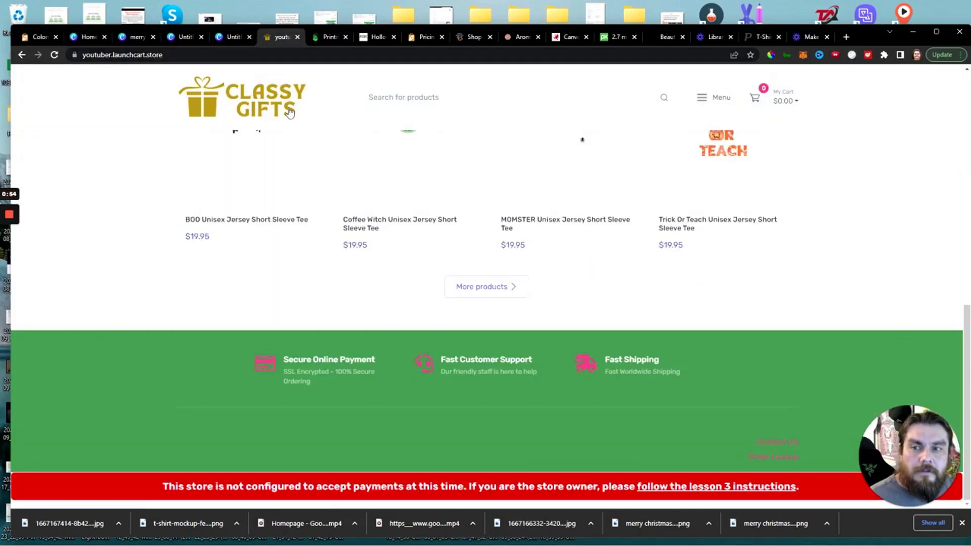
left_click(54, 55)
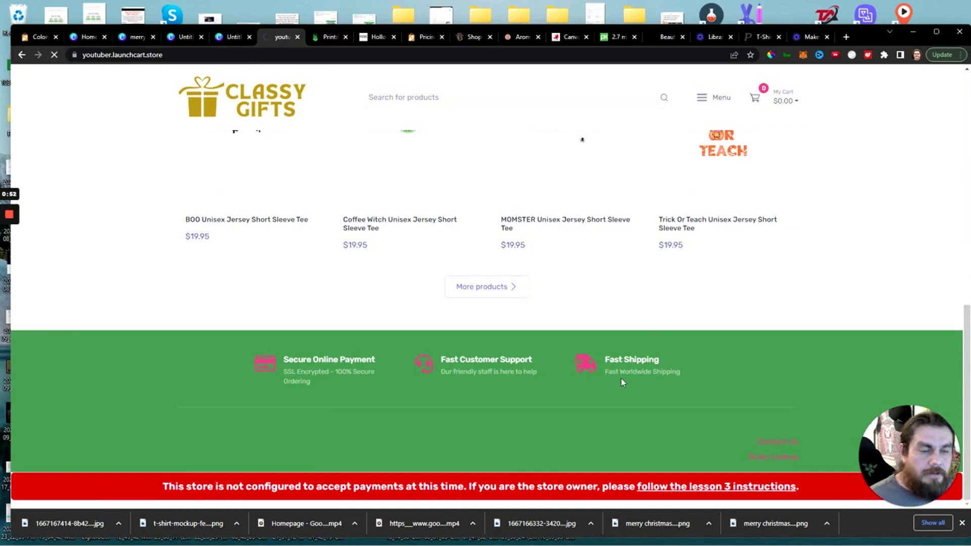
scroll(744, 399, "up", 5)
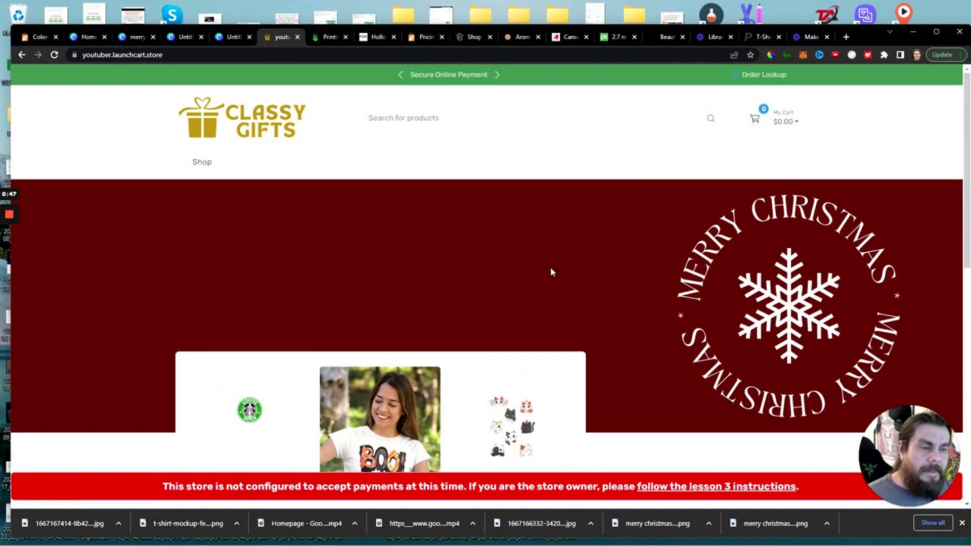
scroll(556, 283, "down", 10)
scroll(602, 306, "up", 10)
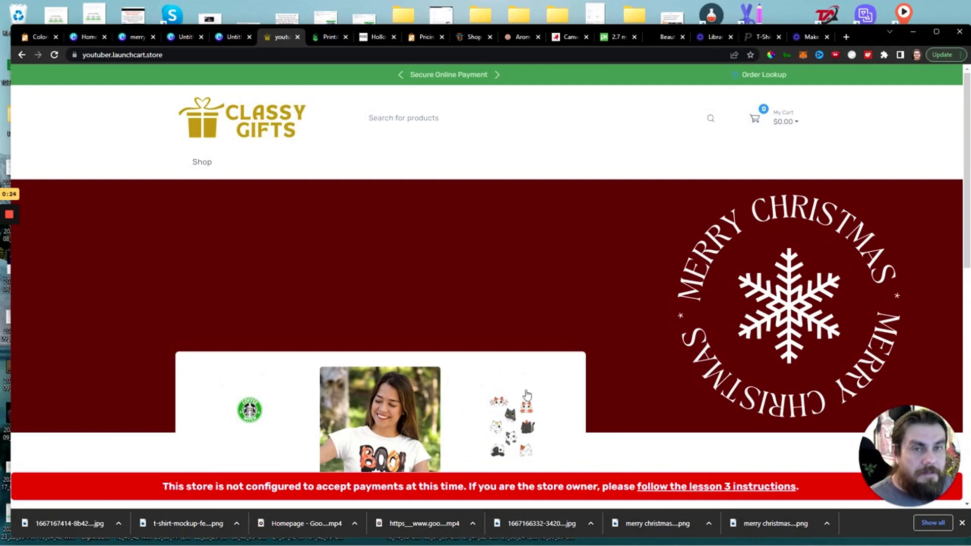
scroll(633, 308, "down", 3)
scroll(638, 317, "up", 3)
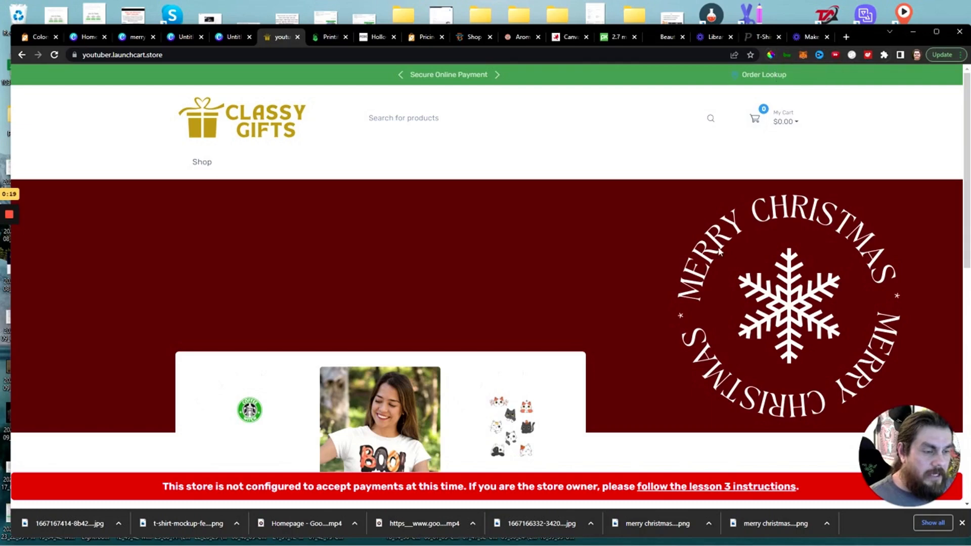
- Return to the theme editor and view the global CSS on the Custom Code page
left_click(36, 35)
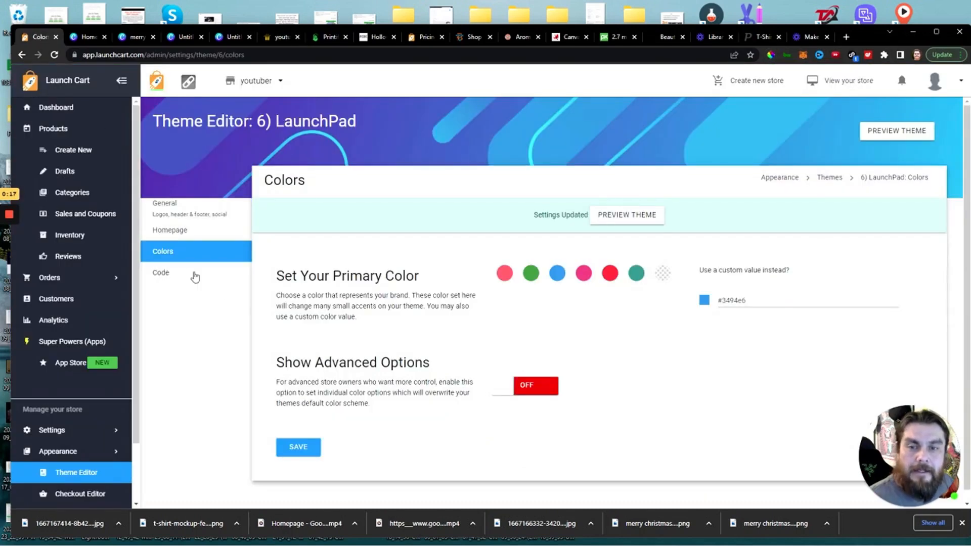
left_click(167, 273)
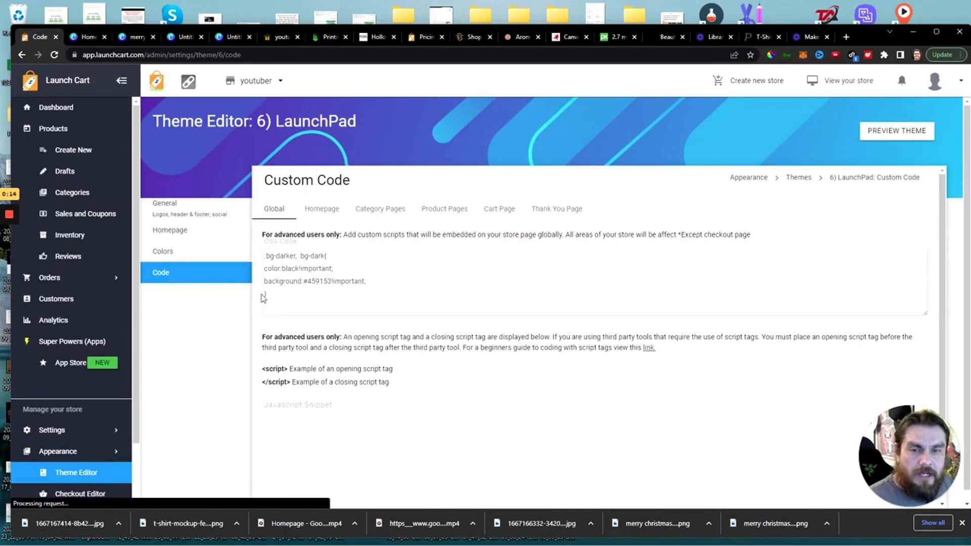
left_click(265, 294)
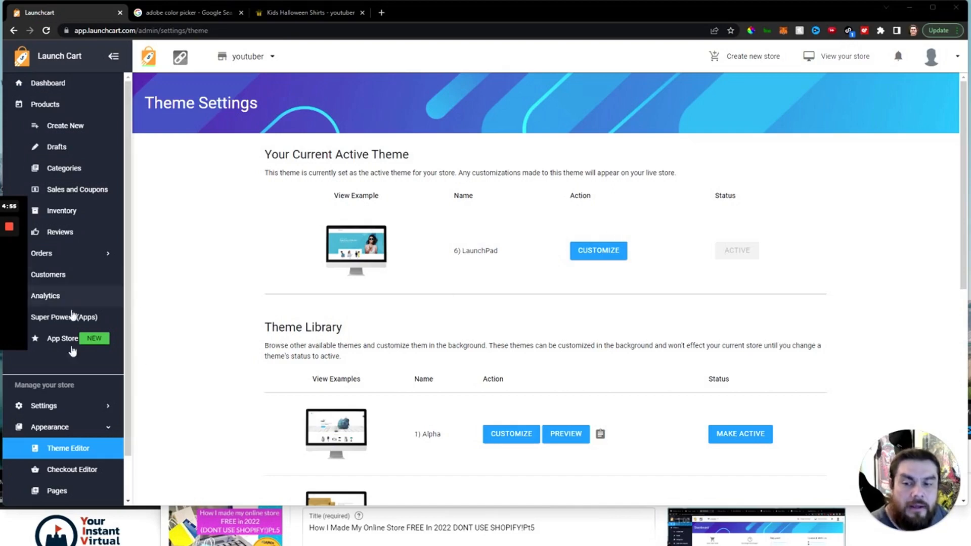
- Open the active LaunchPad theme for customization and review its General header and footer options
left_click(587, 254)
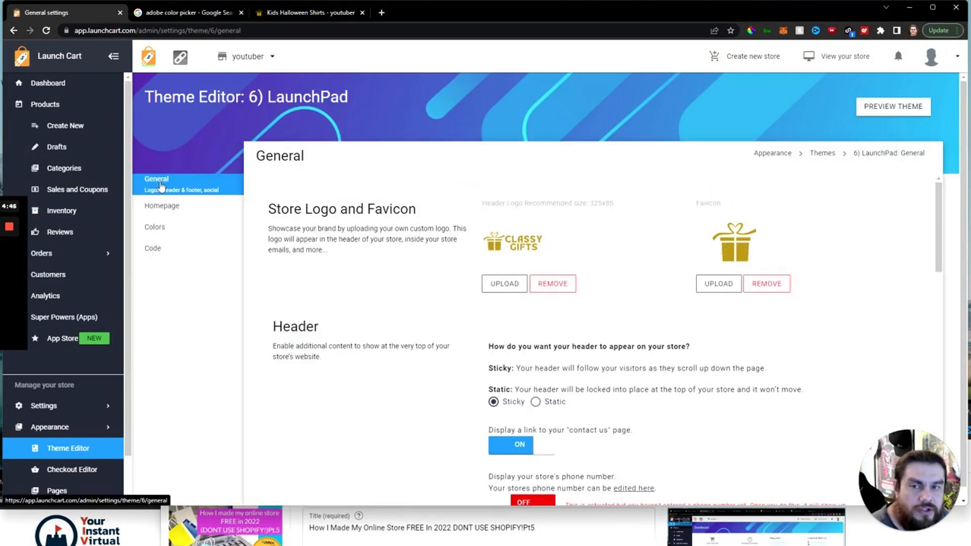
scroll(510, 256, "down", 4)
scroll(539, 345, "up", 2)
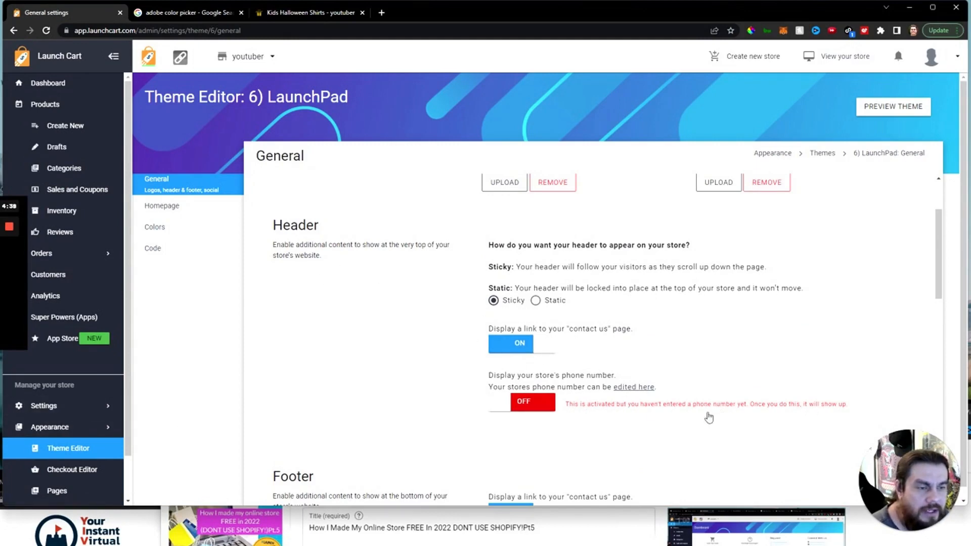
scroll(521, 412, "down", 2)
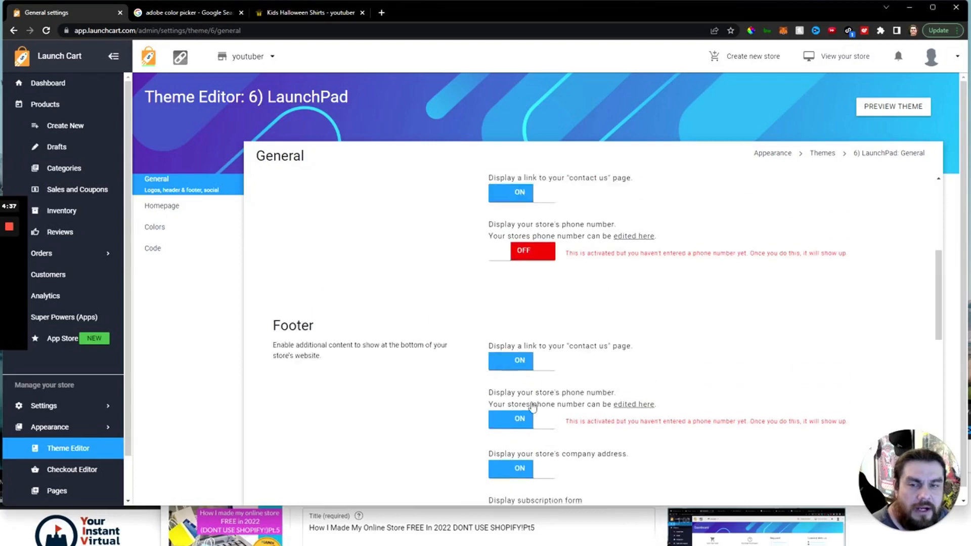
- Open the store's General Settings and review the store name, support email and phone fields
left_click(50, 406)
left_click(71, 431)
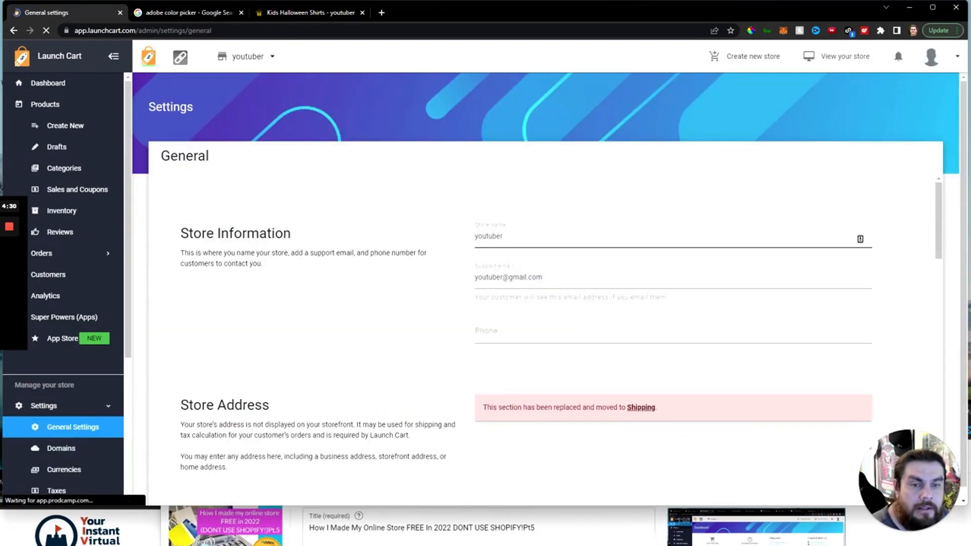
left_click_drag(483, 236, 504, 236)
left_click_drag(483, 278, 544, 278)
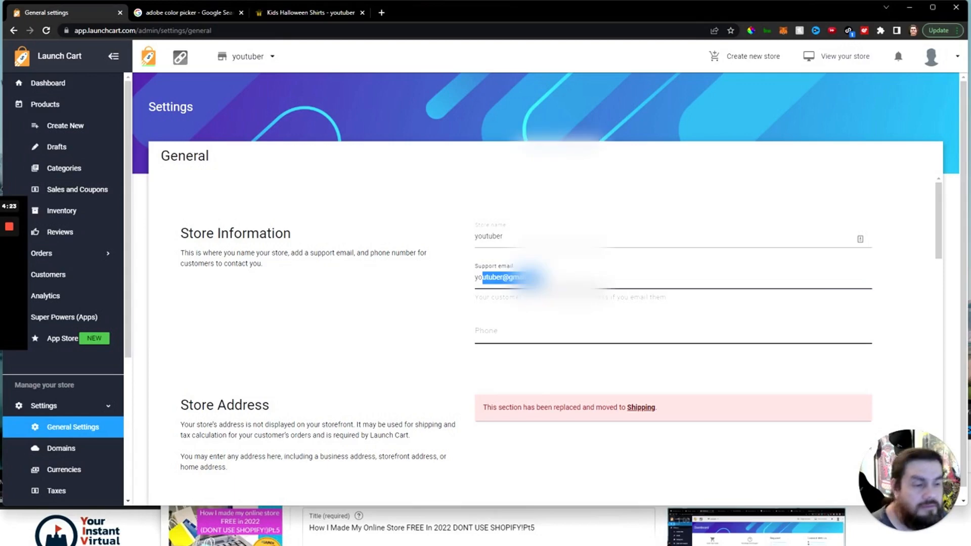
left_click(537, 332)
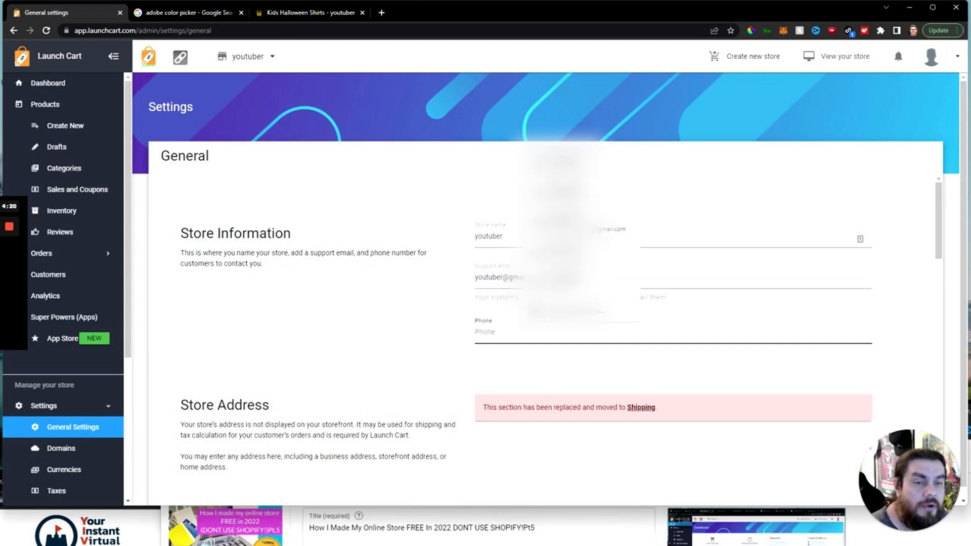
- Examine the Refund Policy & TOS Statement section of the general settings
scroll(461, 341, "down", 5)
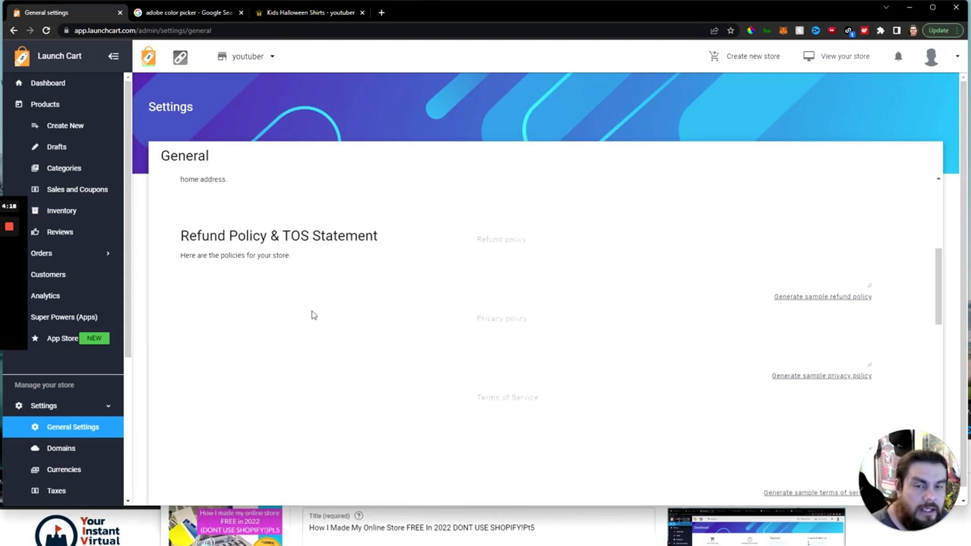
scroll(329, 308, "up", 1)
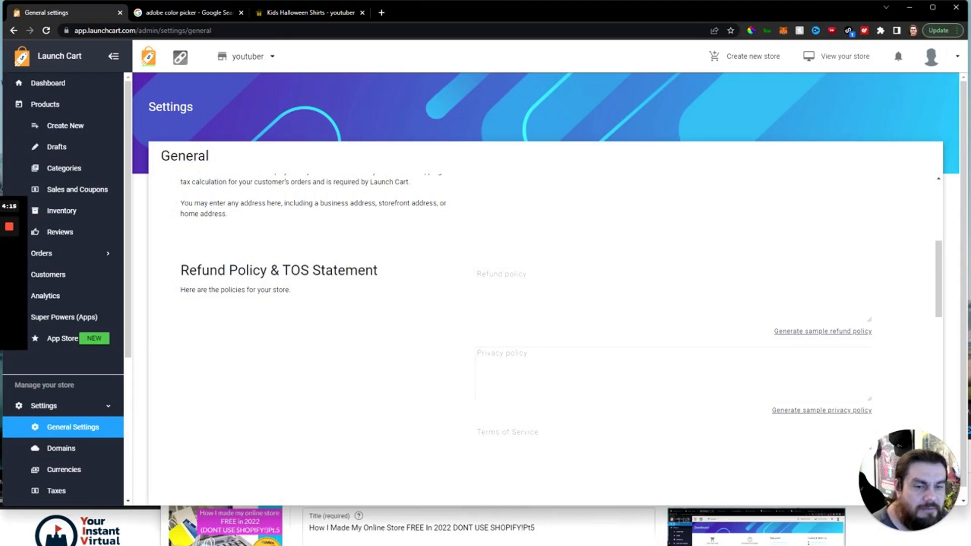
scroll(546, 339, "down", 3)
scroll(582, 417, "down", 2)
scroll(585, 412, "up", 3)
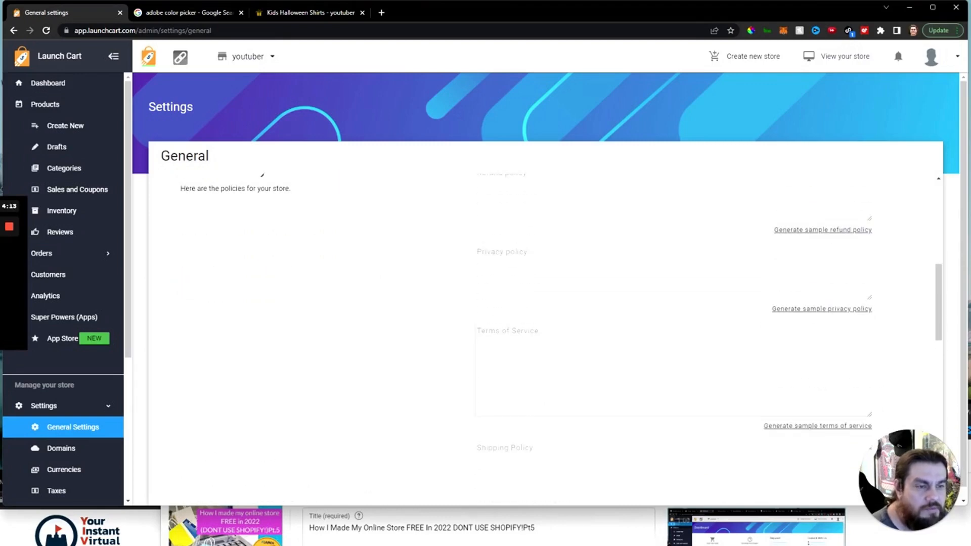
scroll(646, 311, "up", 2)
scroll(561, 318, "down", 2)
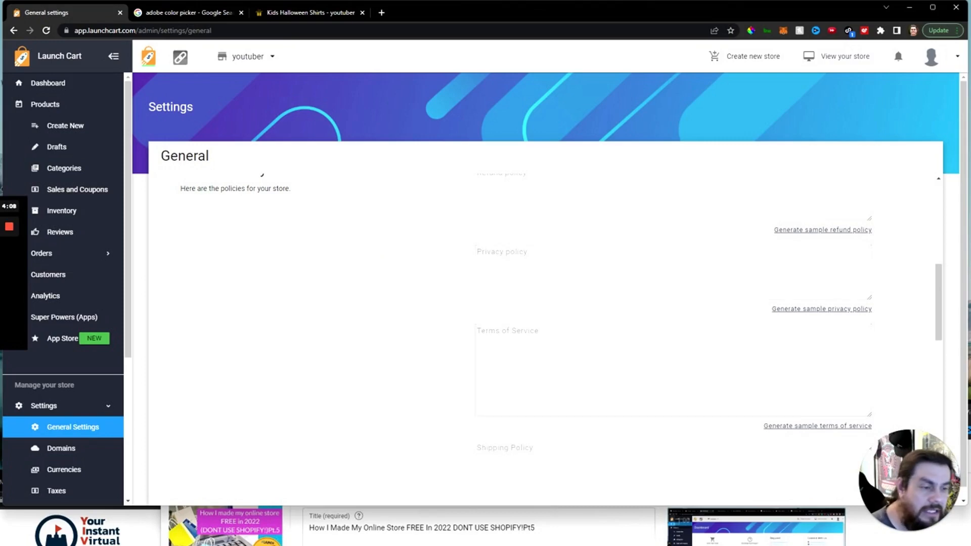
scroll(533, 310, "up", 1)
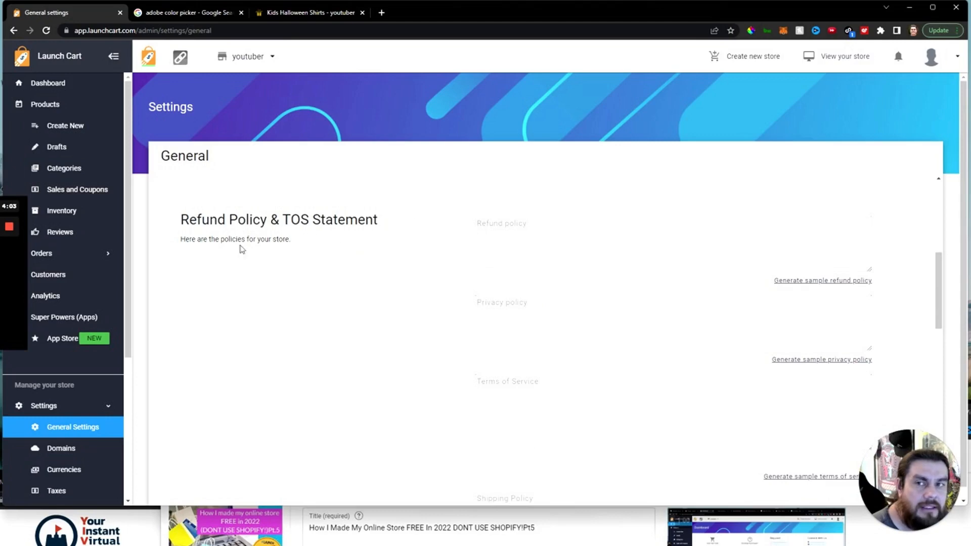
- Generate the sample refund policy, and enlarge its text box to review the return terms
left_click(835, 281)
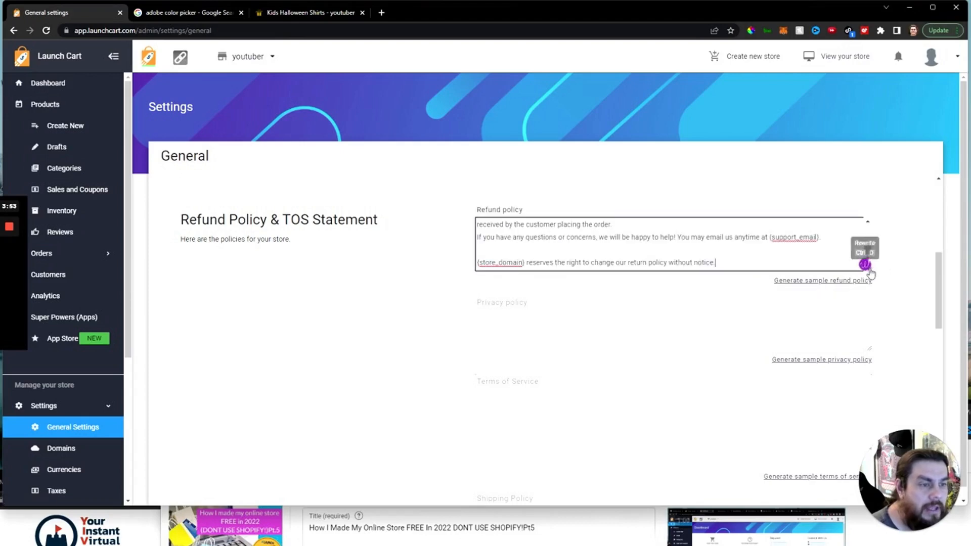
left_click_drag(869, 269, 868, 413)
scroll(868, 414, "up", 10)
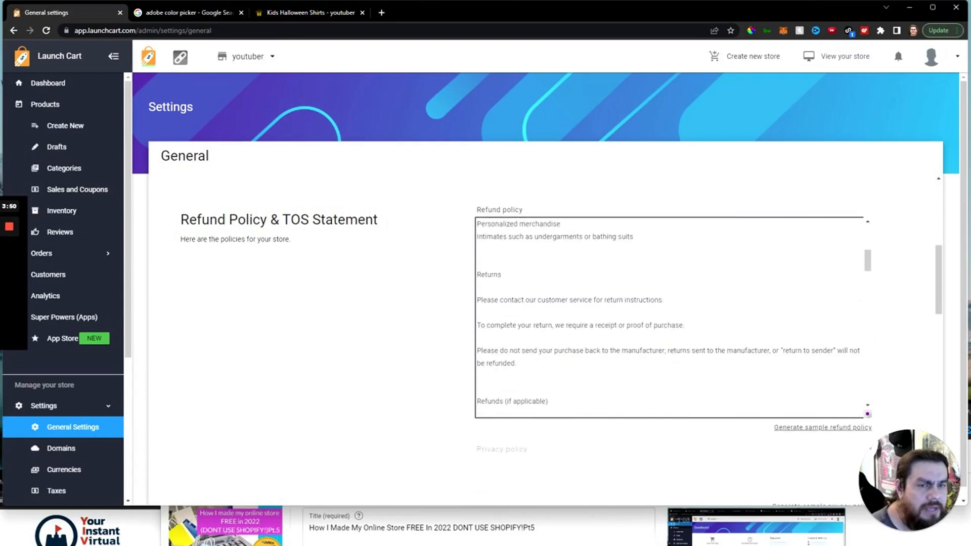
left_click_drag(590, 250, 637, 250)
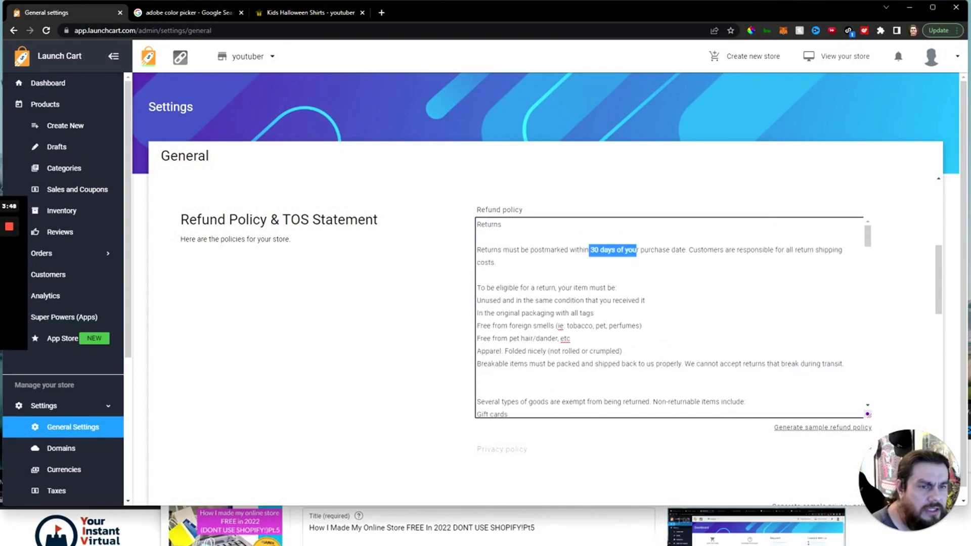
scroll(635, 236, "down", 2)
scroll(637, 237, "up", 2)
scroll(637, 237, "down", 10)
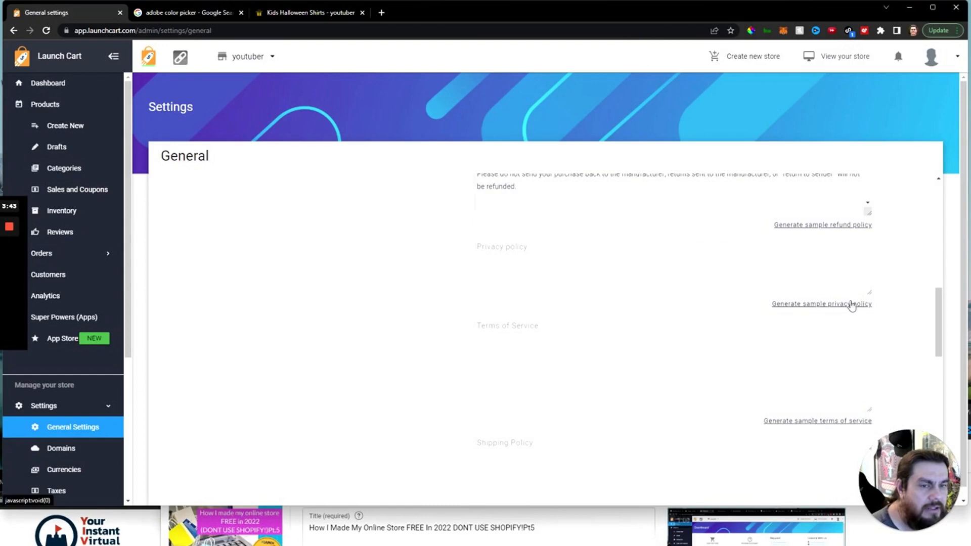
- Generate the sample privacy policy and the sample terms of service for the store
left_click(852, 303)
scroll(867, 291, "down", 10)
scroll(868, 291, "down", 3)
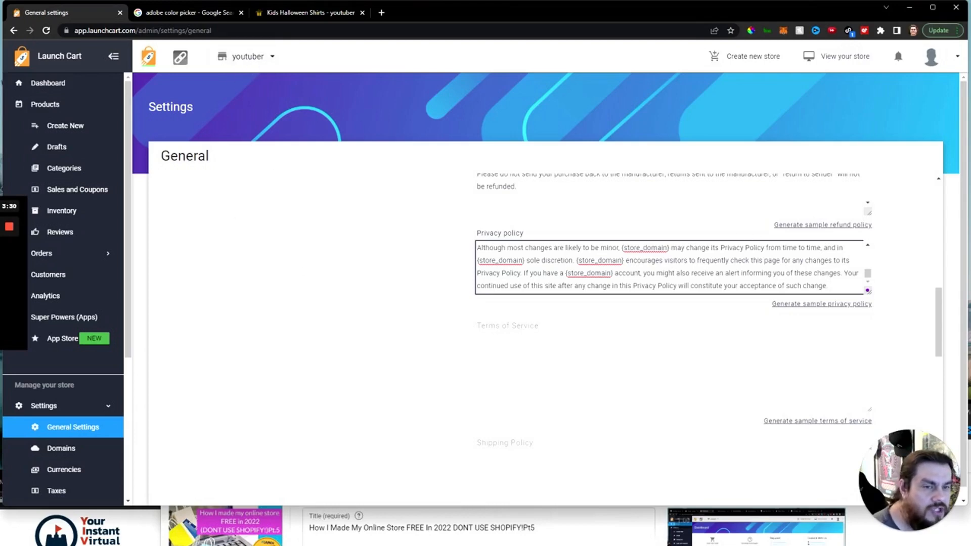
left_click(839, 422)
scroll(759, 400, "down", 4)
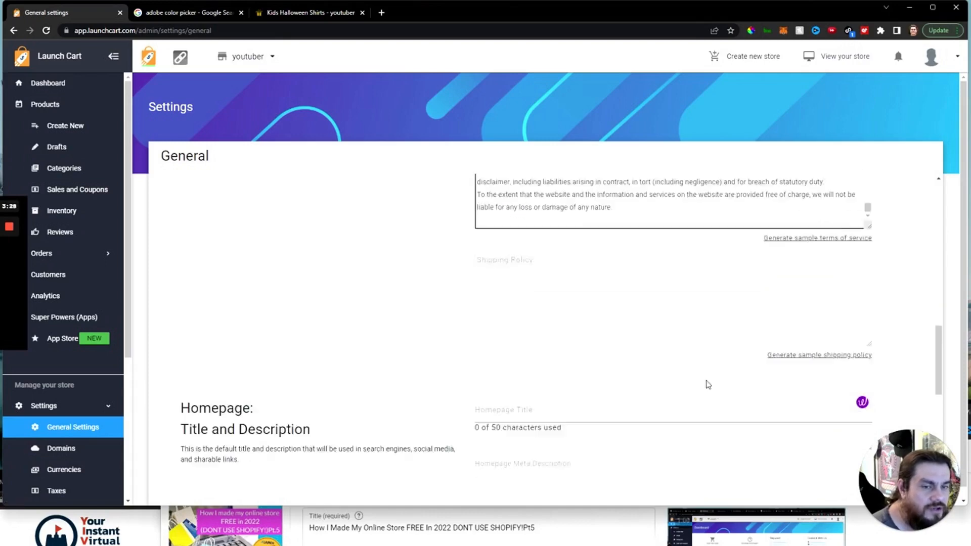
- Generate the sample shipping policy and select the 8-15 business day delivery time for USA orders in its text
left_click(812, 336)
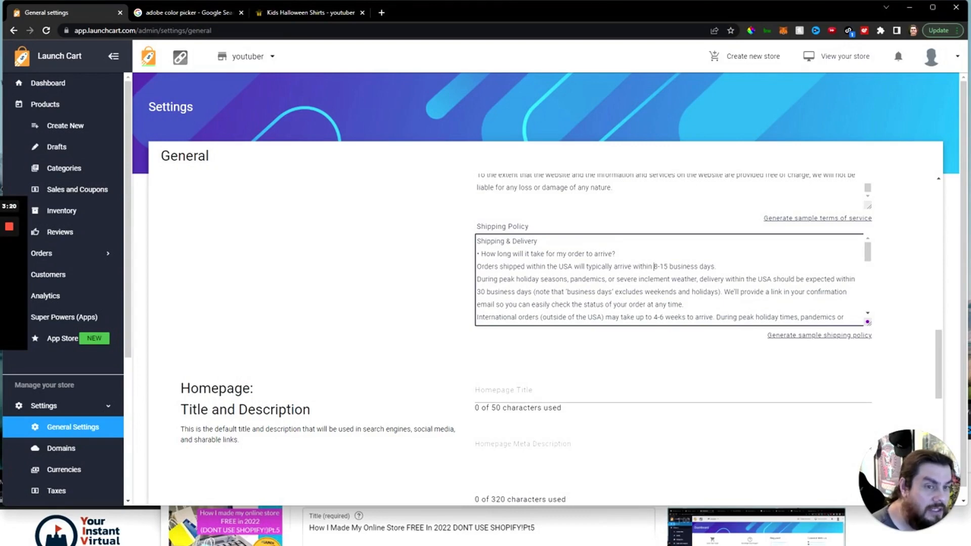
left_click_drag(654, 266, 667, 267)
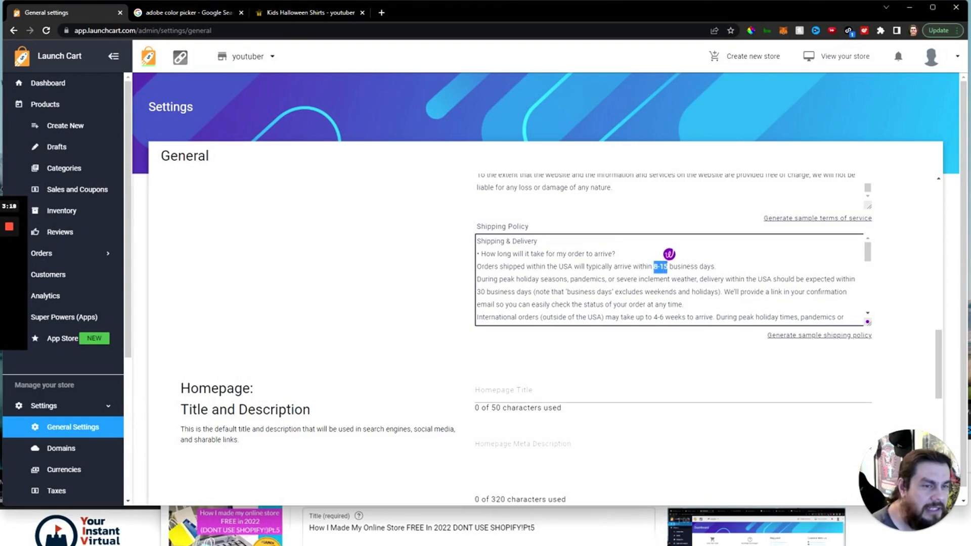
- Enable the splash screen to review its title, description and background color options, and disable it again
scroll(607, 284, "down", 6)
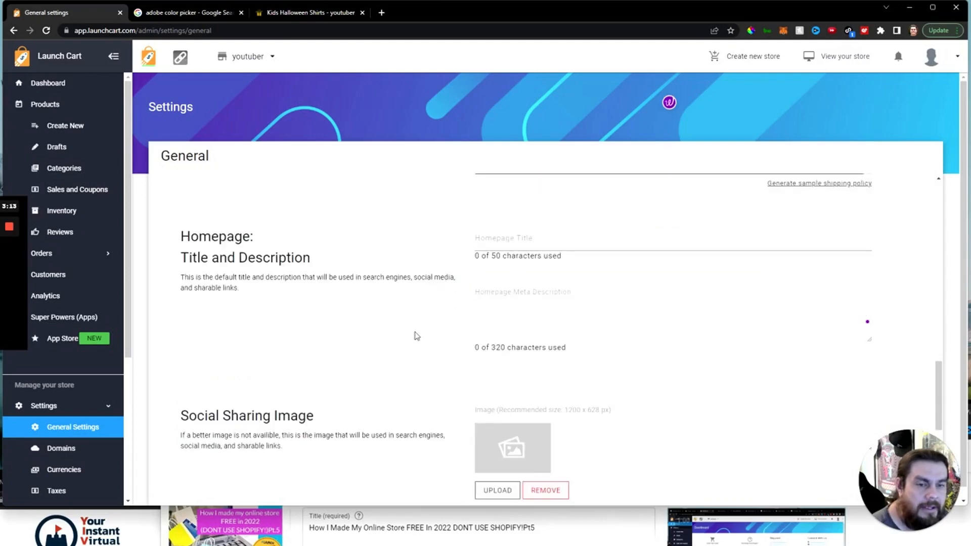
scroll(414, 336, "down", 3)
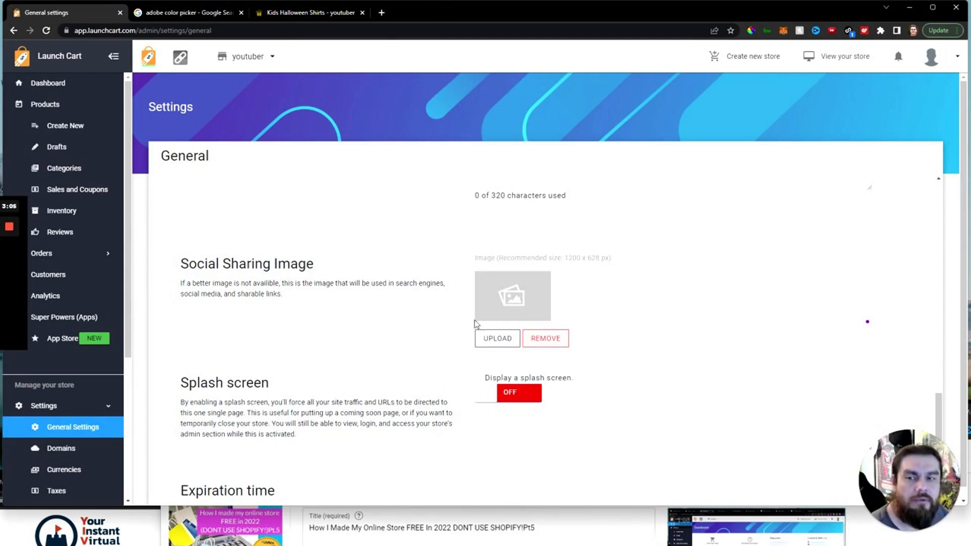
scroll(387, 362, "up", 3)
scroll(395, 357, "down", 4)
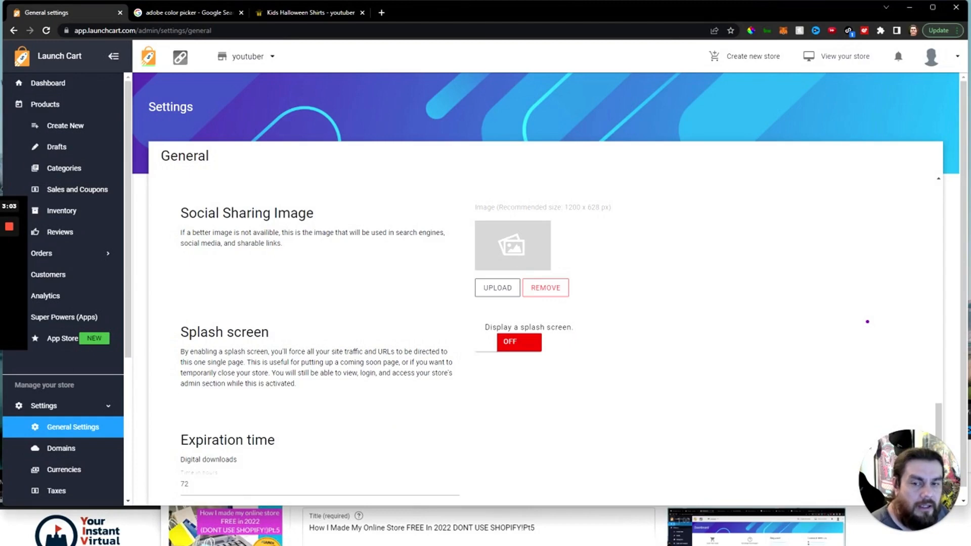
left_click(504, 348)
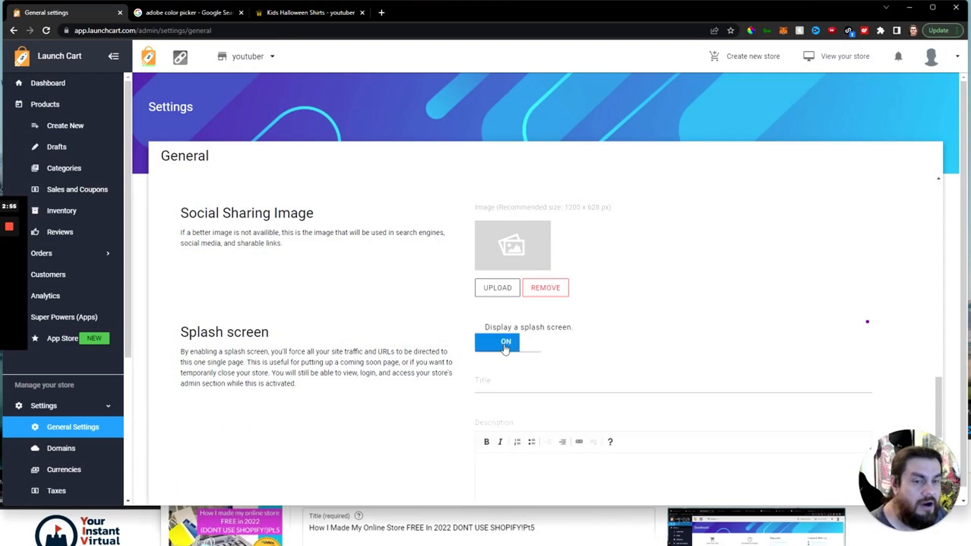
scroll(557, 349, "down", 2)
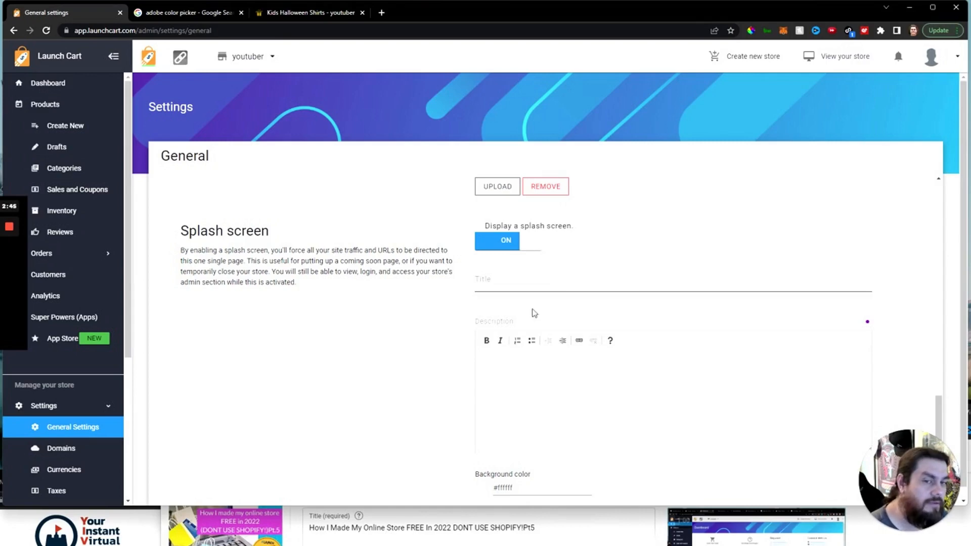
scroll(436, 412, "down", 3)
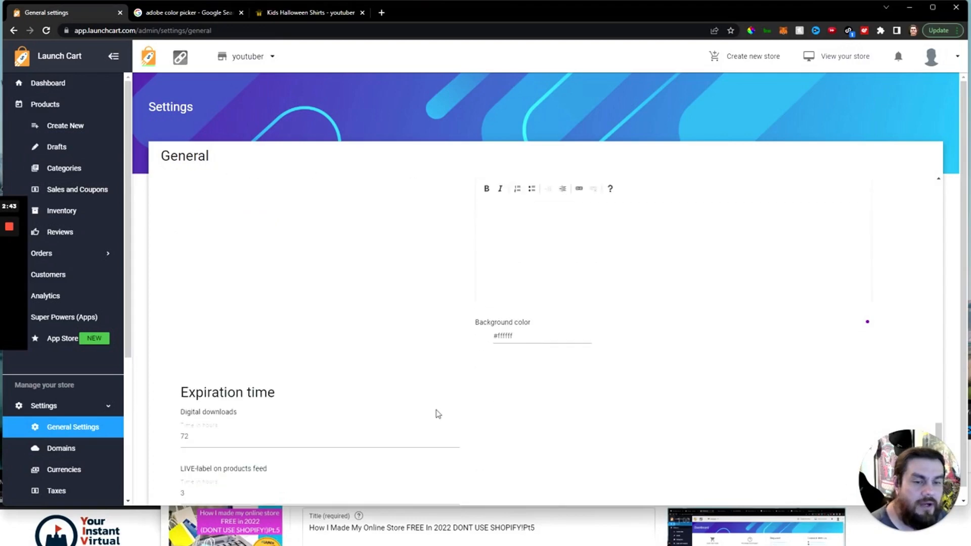
scroll(431, 340, "up", 3)
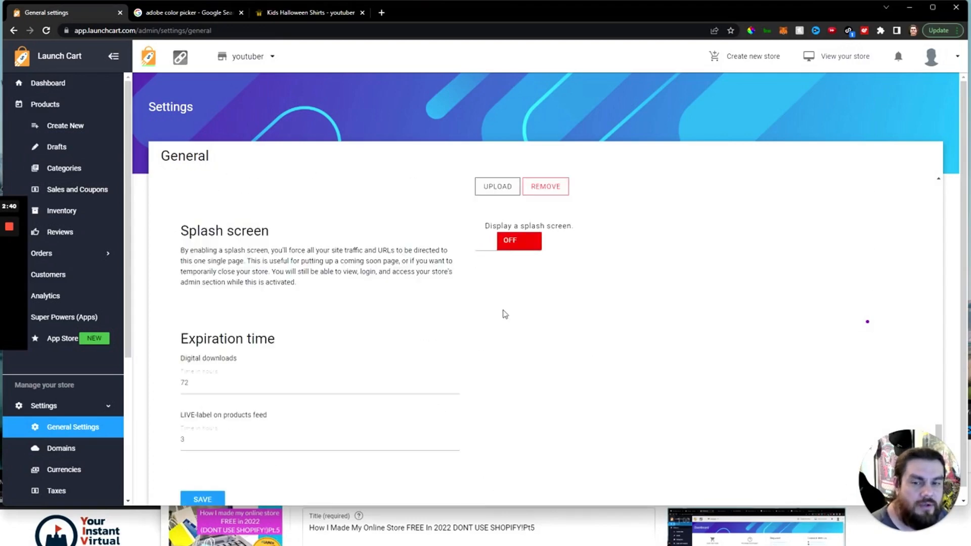
- Set the homepage title to "Christmas Shirts" in the general settings
scroll(508, 312, "down", 1)
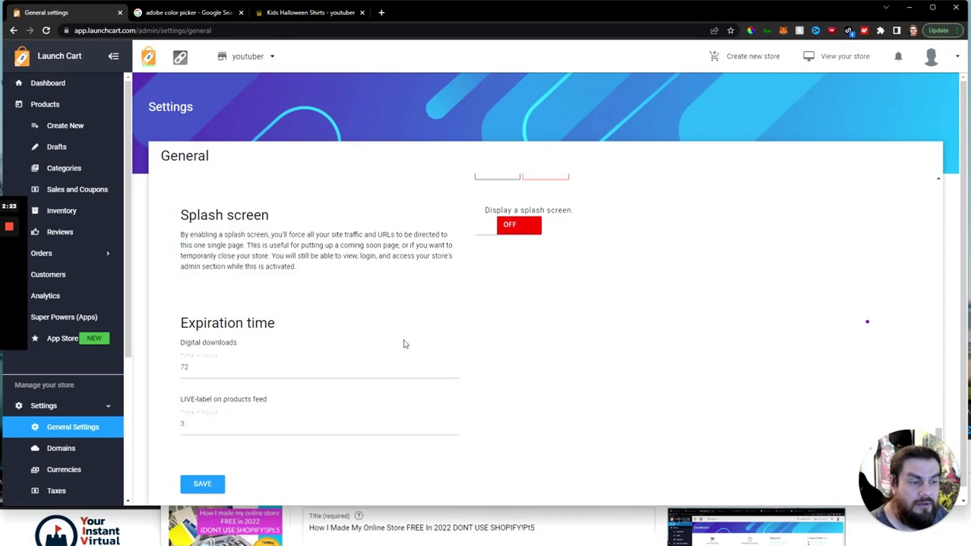
scroll(403, 352, "down", 1)
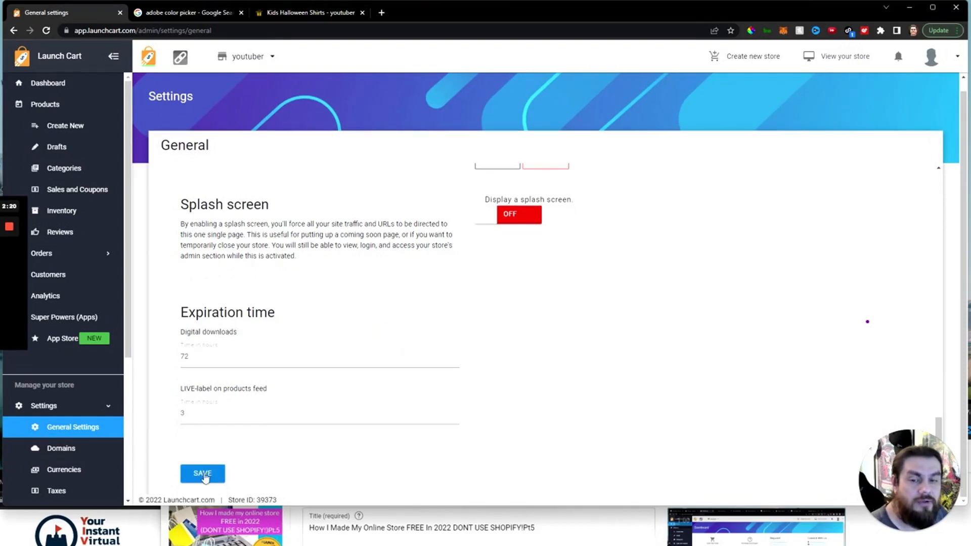
left_click(202, 473)
scroll(329, 393, "up", 10)
scroll(331, 396, "down", 1)
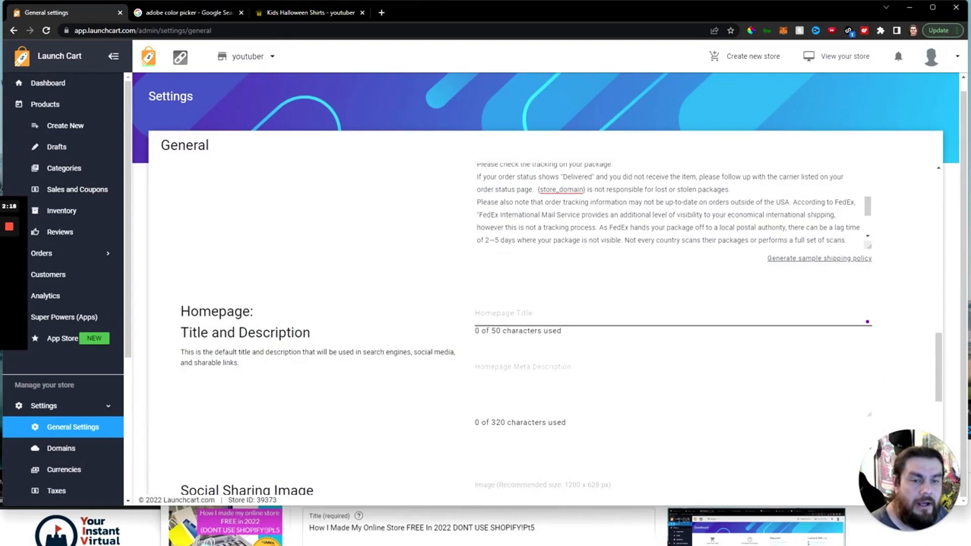
left_click(518, 314)
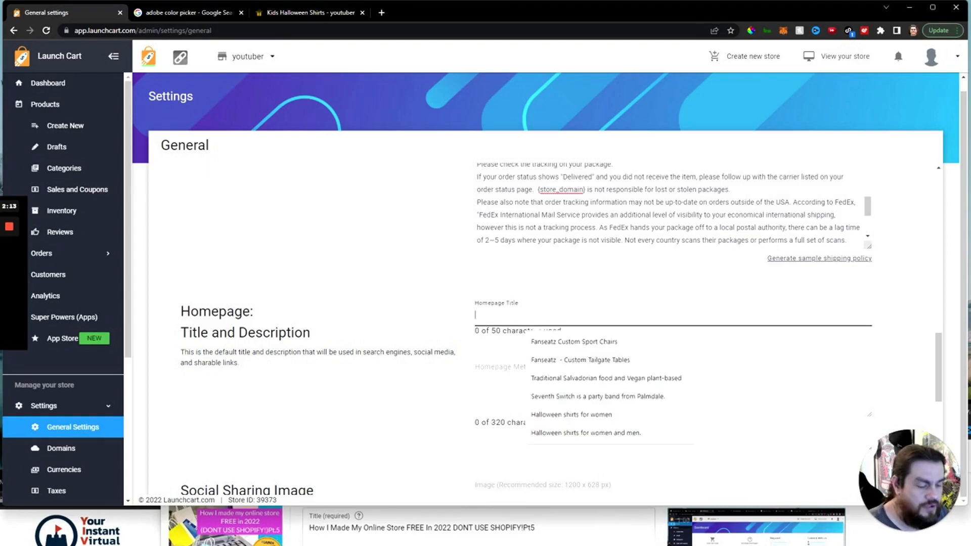
type("Christmas")
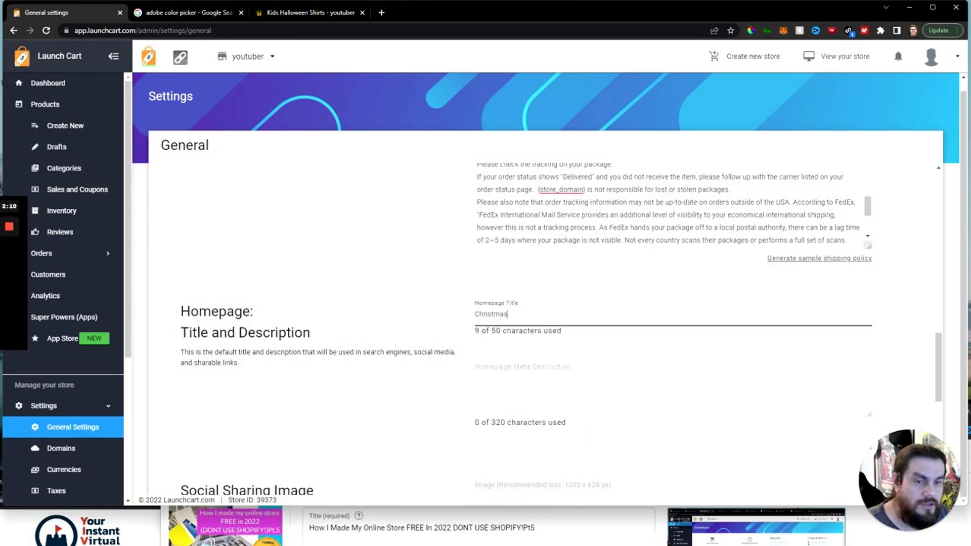
type(" Shirts")
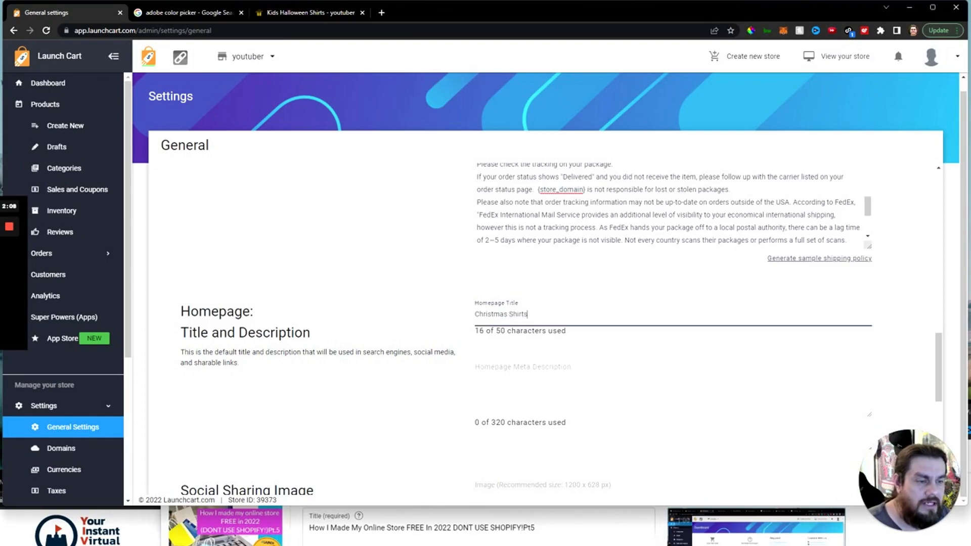
- Enter "Looking for that special shirt for Christmas." as the homepage meta description
left_click(530, 381)
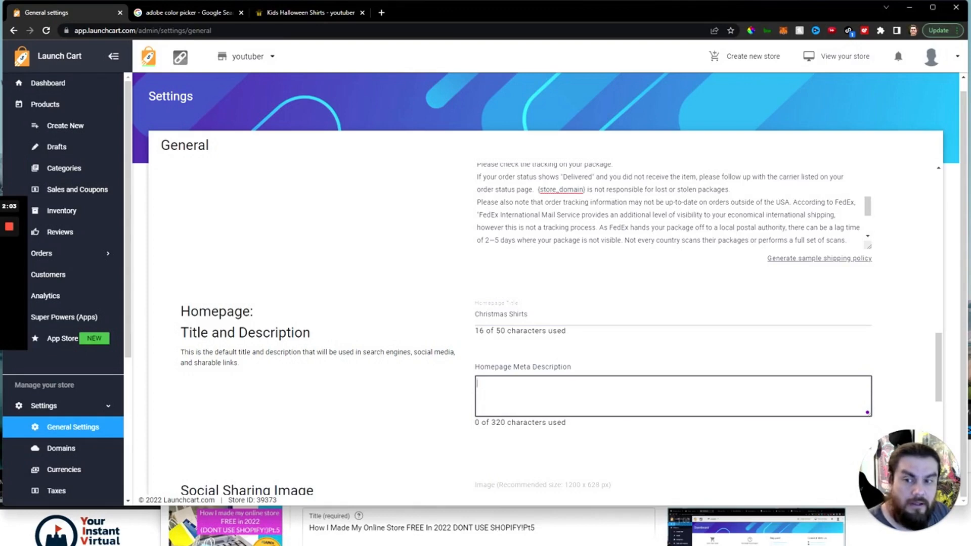
type("Looking ")
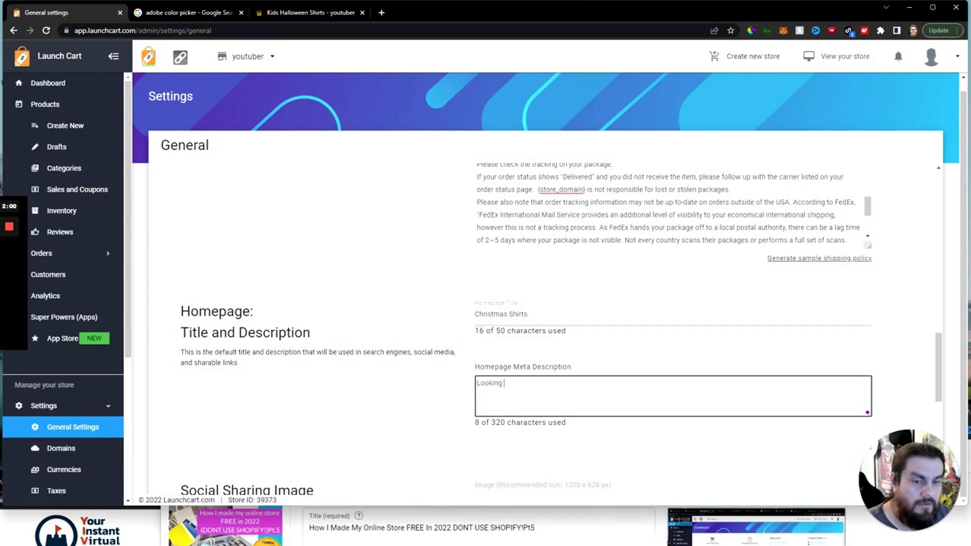
type("for that special")
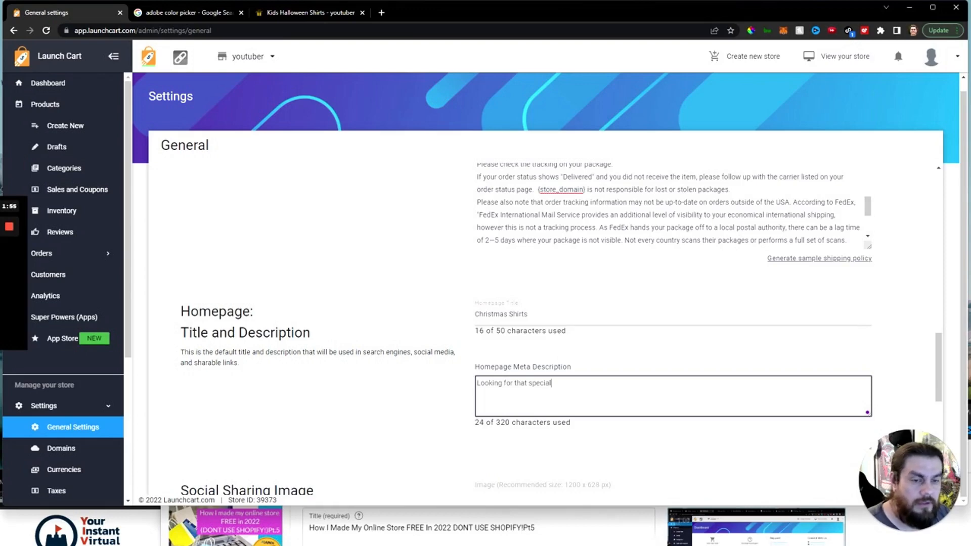
type(" shir")
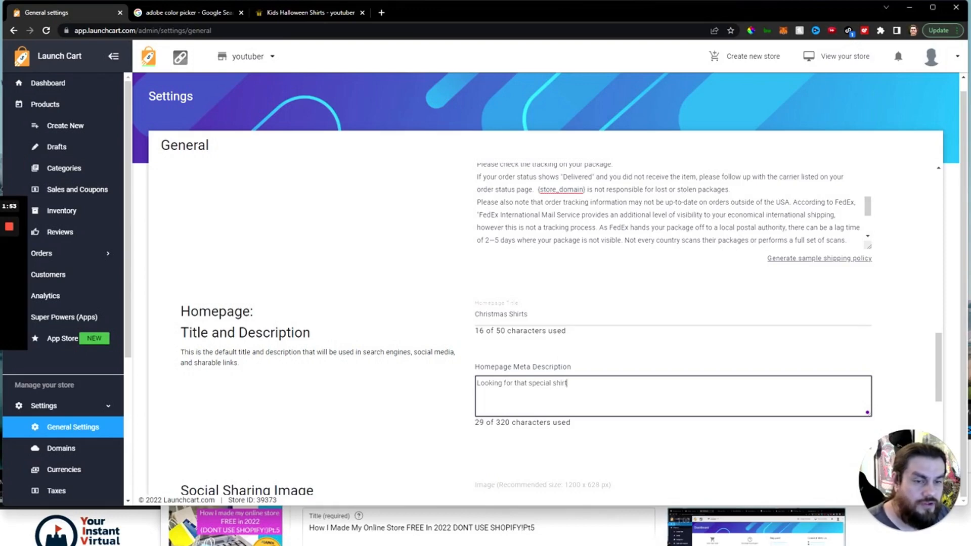
type("t for ")
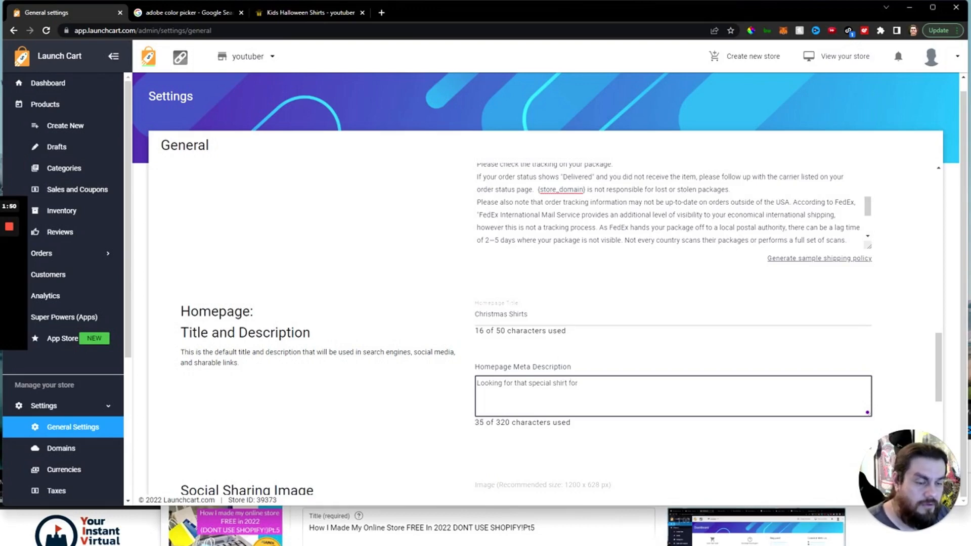
type("Christmas.")
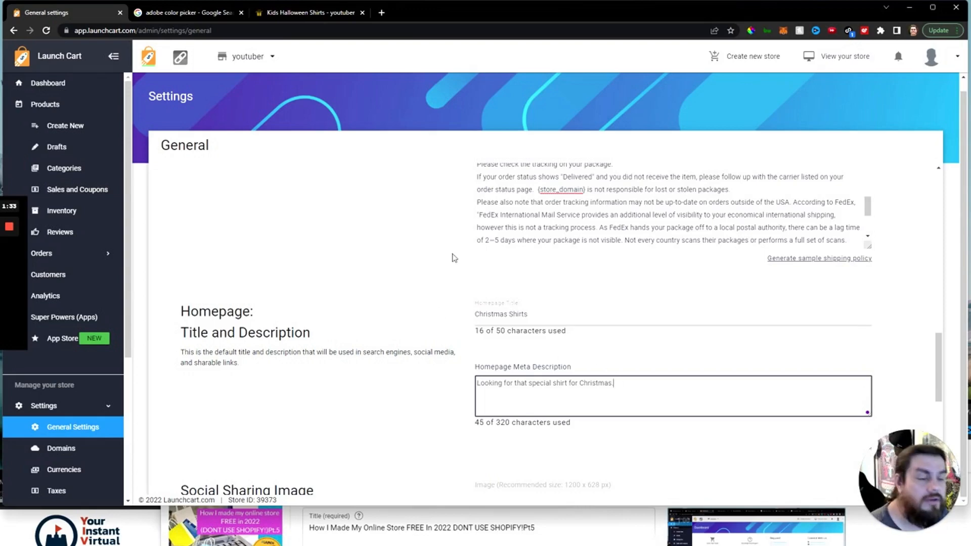
- Save the store's general settings with the new policies and homepage details
scroll(365, 344, "down", 5)
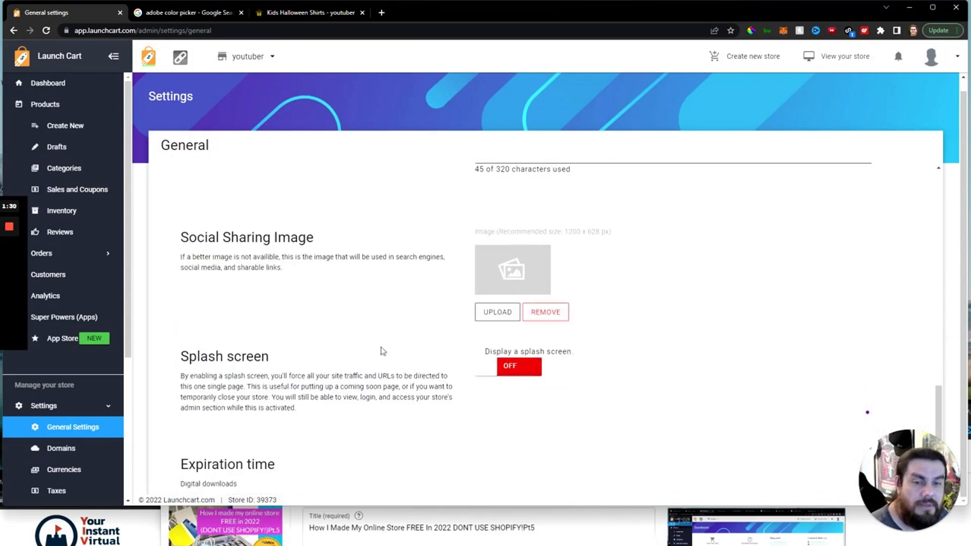
scroll(401, 343, "down", 3)
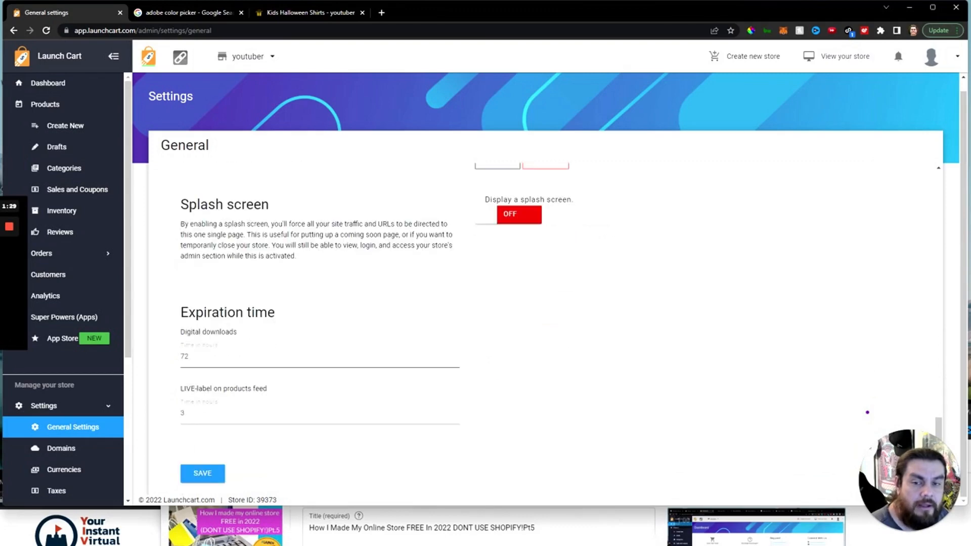
left_click(217, 479)
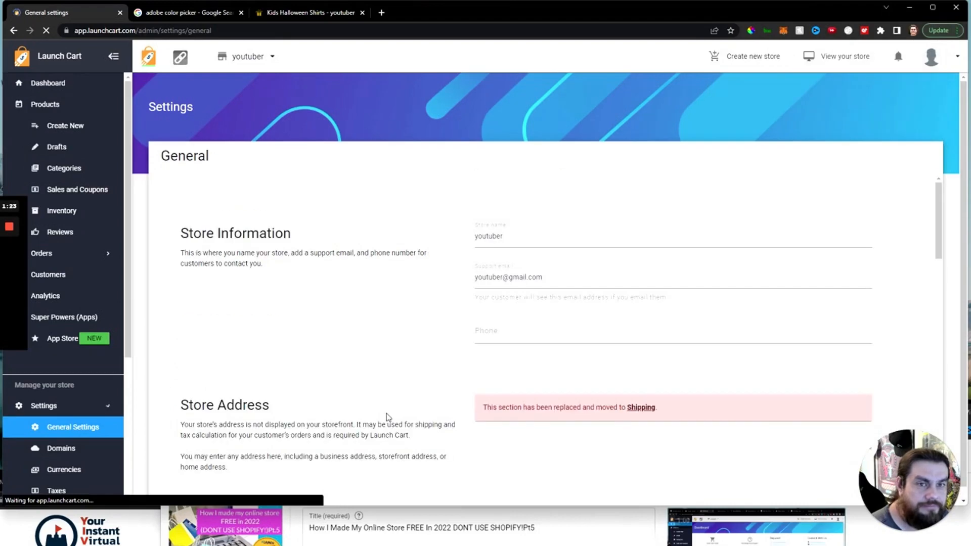
- Open the LaunchPad theme's general settings in the theme editor and turn on the store phone number display in the header
left_click(44, 407)
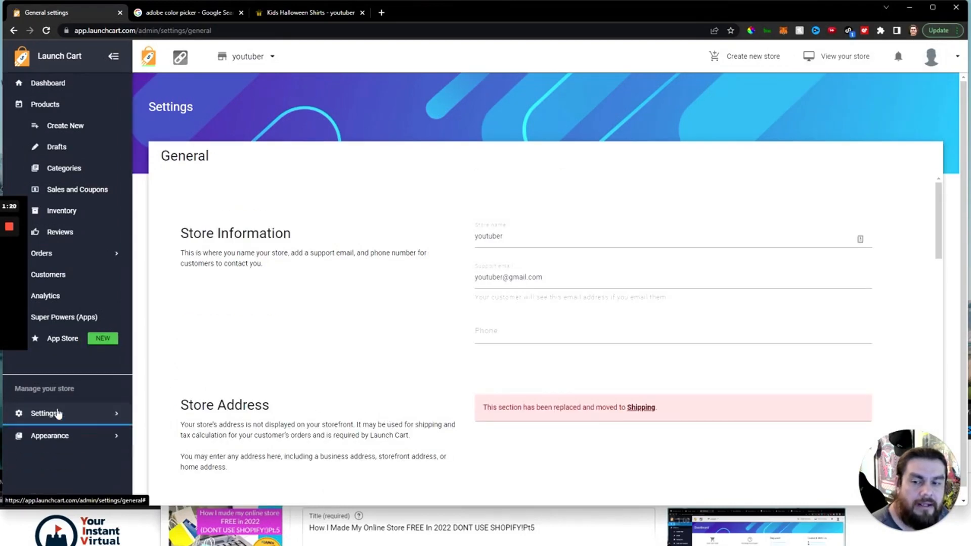
left_click(49, 427)
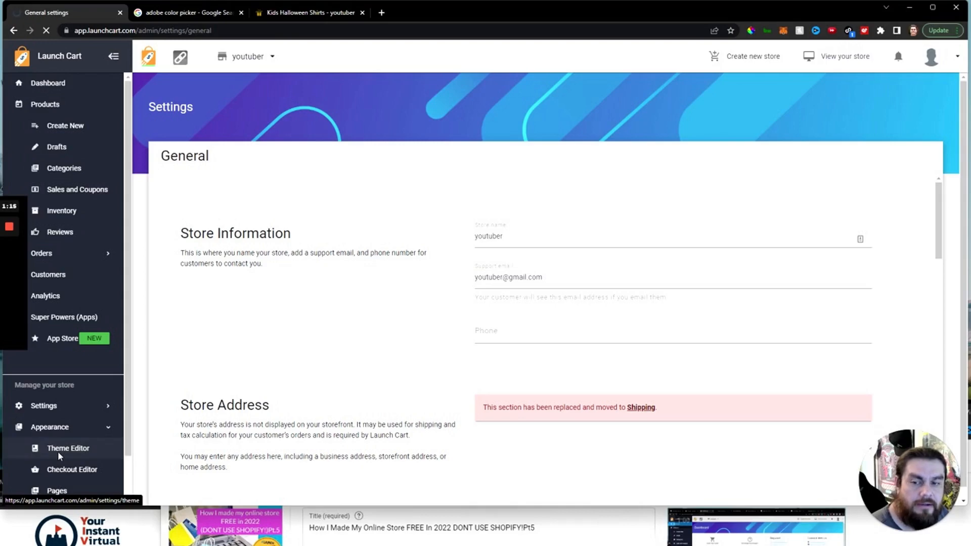
left_click(584, 256)
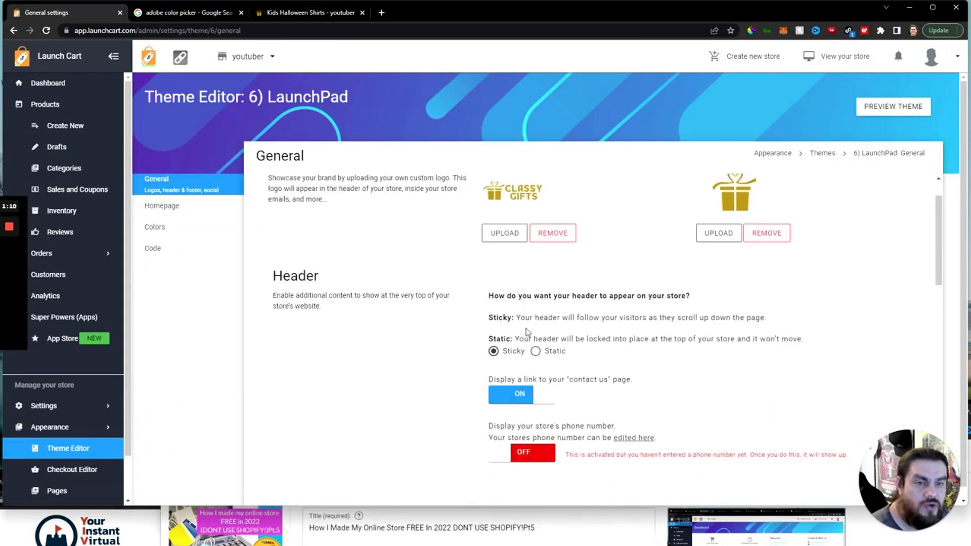
scroll(500, 336, "down", 3)
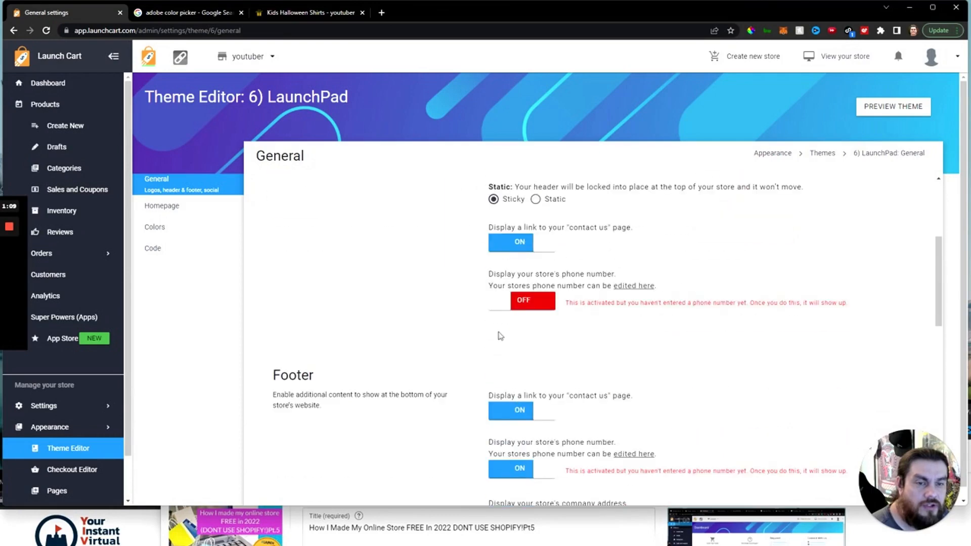
left_click(527, 302)
- Turn on the subscription form in the theme's footer and review its input text, success message and newsletter description
scroll(456, 304, "down", 3)
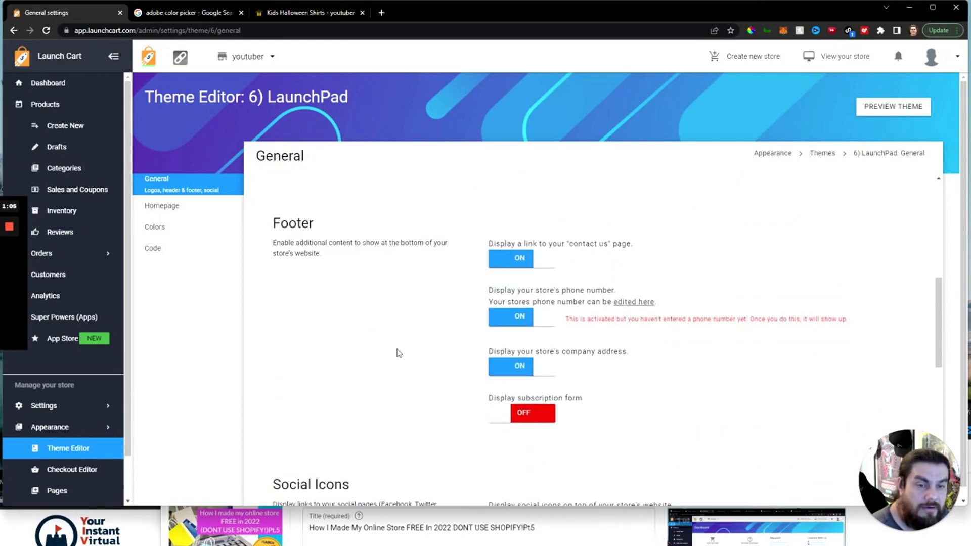
scroll(440, 355, "down", 1)
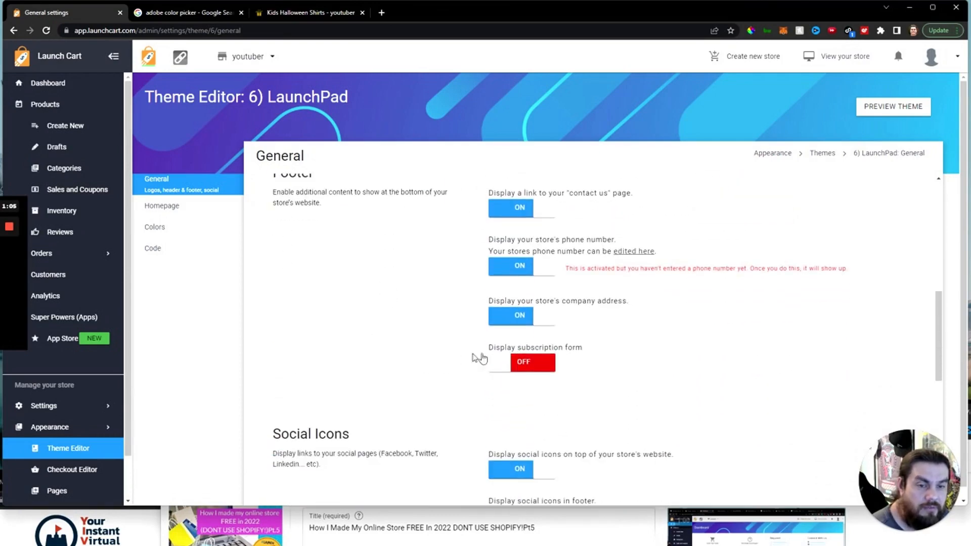
left_click(526, 366)
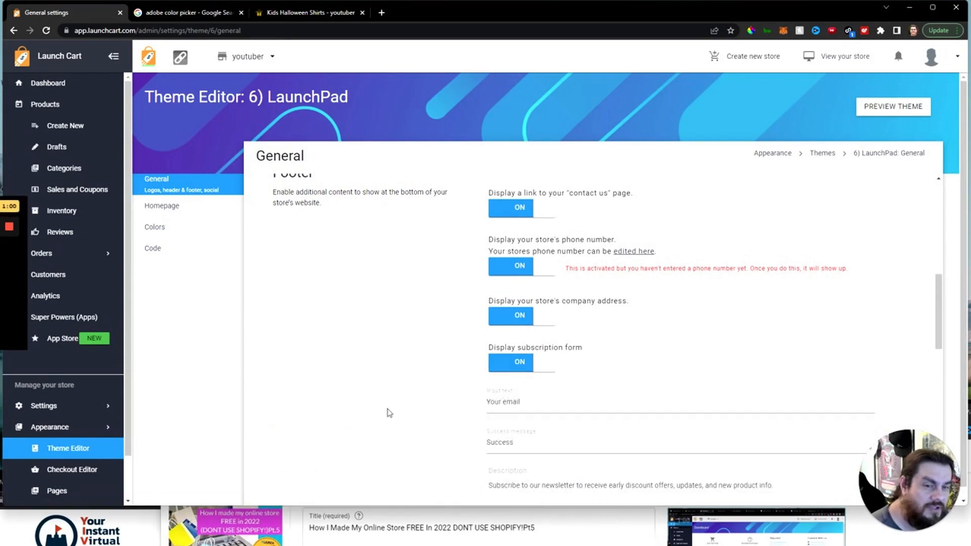
scroll(388, 411, "down", 2)
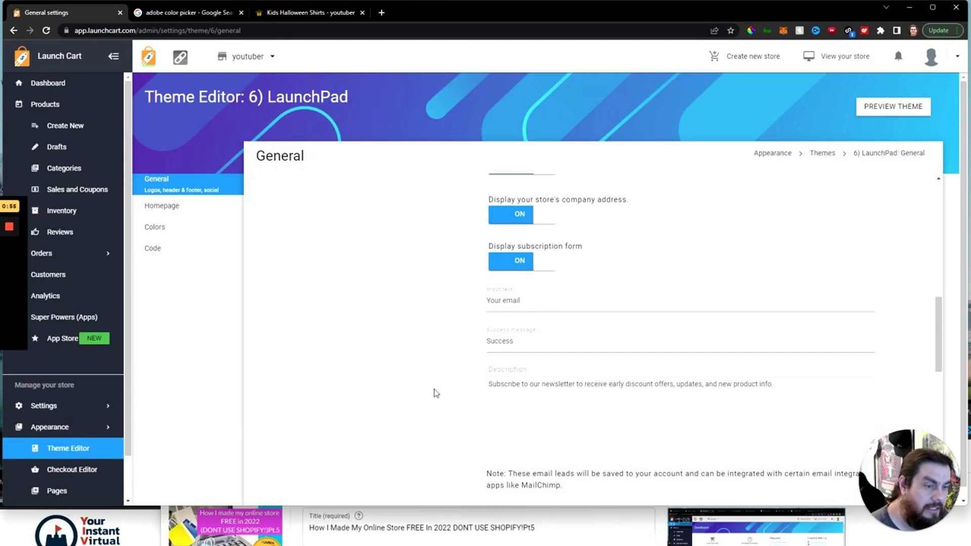
double_click(558, 384)
scroll(446, 377, "down", 4)
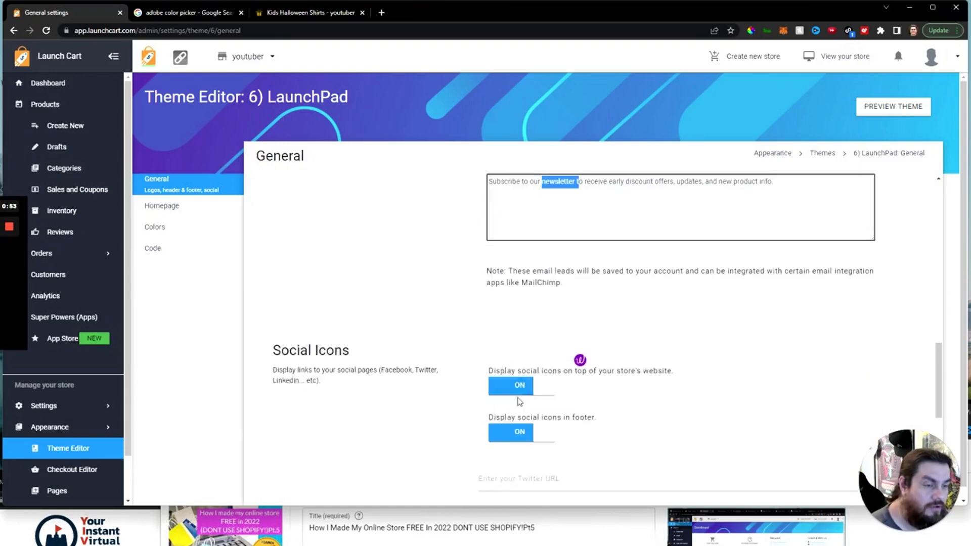
scroll(447, 377, "up", 2)
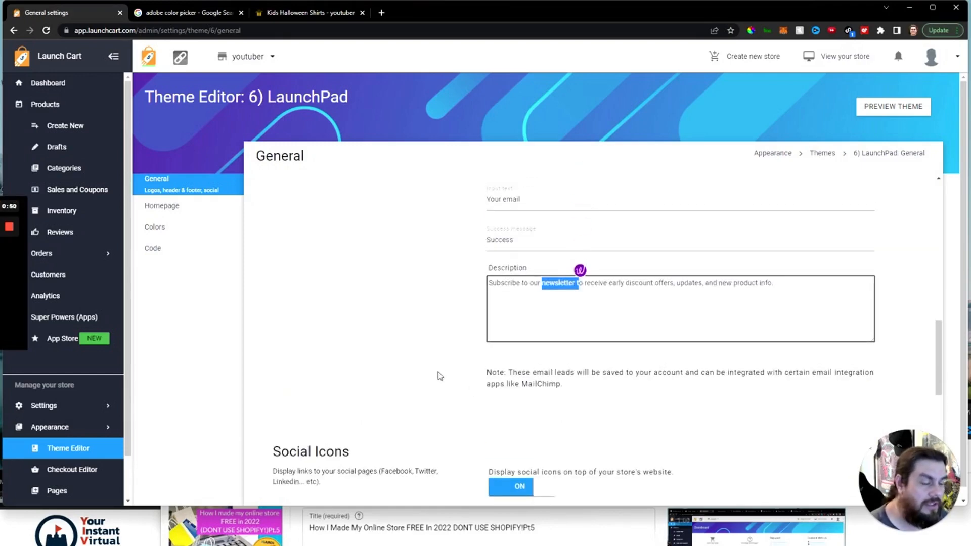
scroll(439, 374, "down", 1)
scroll(445, 378, "up", 3)
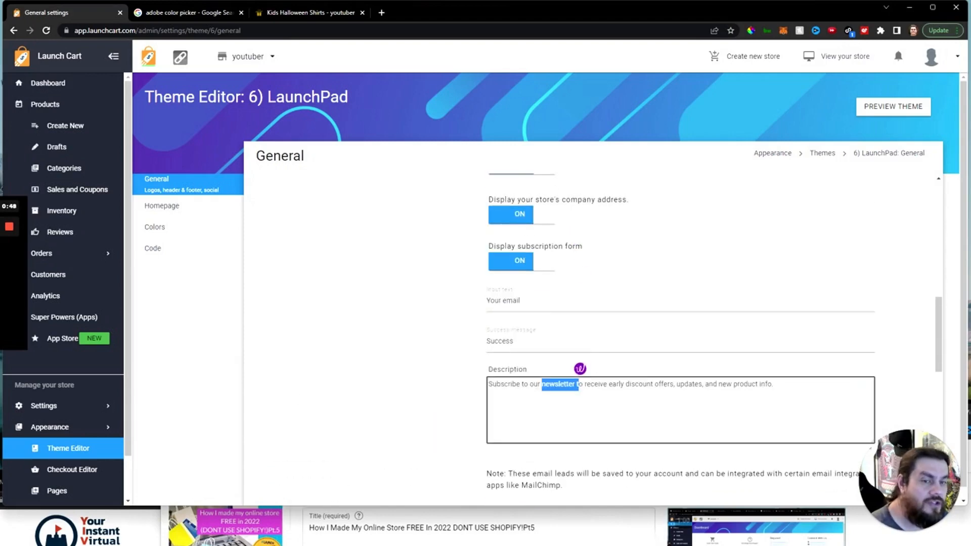
- Save the LaunchPad theme's general settings with the subscription form turned on
scroll(440, 303, "up", 2)
scroll(435, 348, "down", 2)
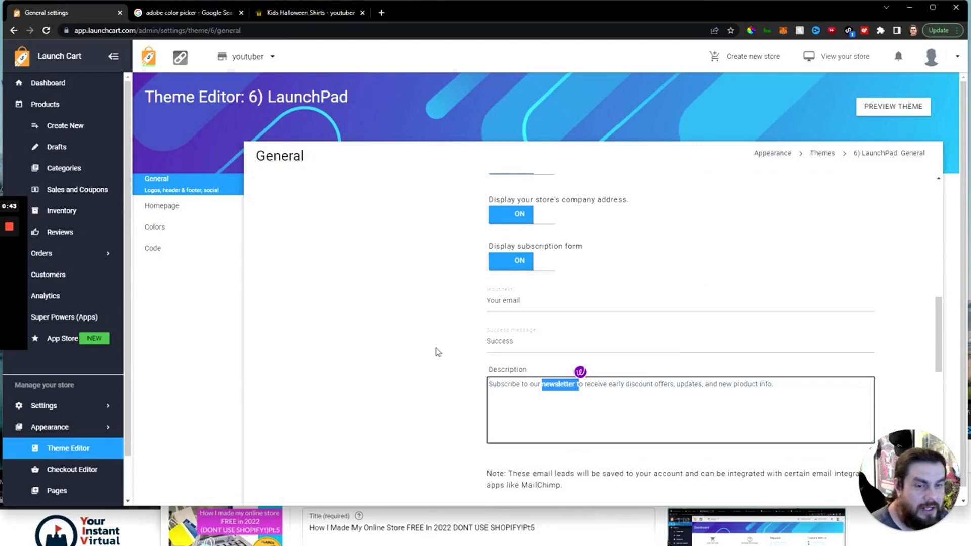
scroll(436, 351, "down", 10)
scroll(415, 335, "down", 1)
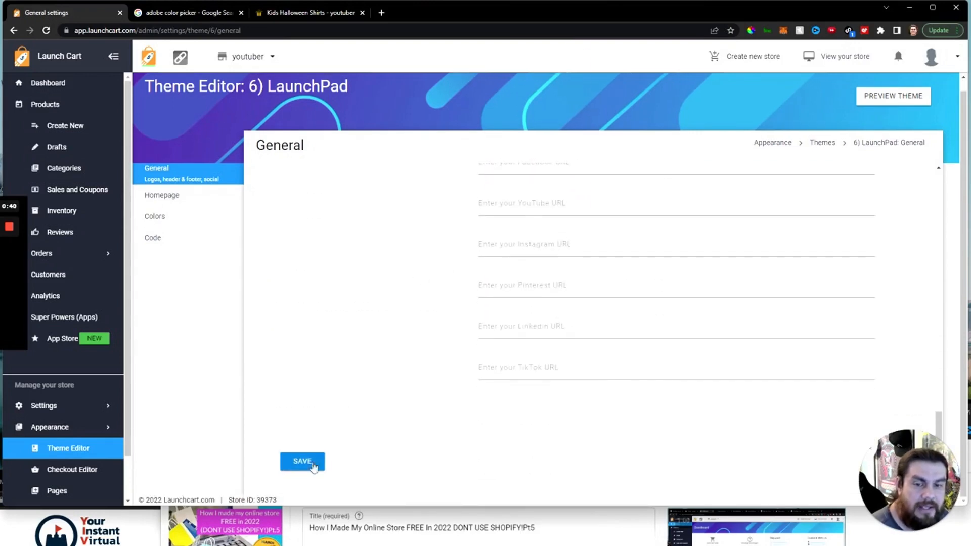
left_click(311, 463)
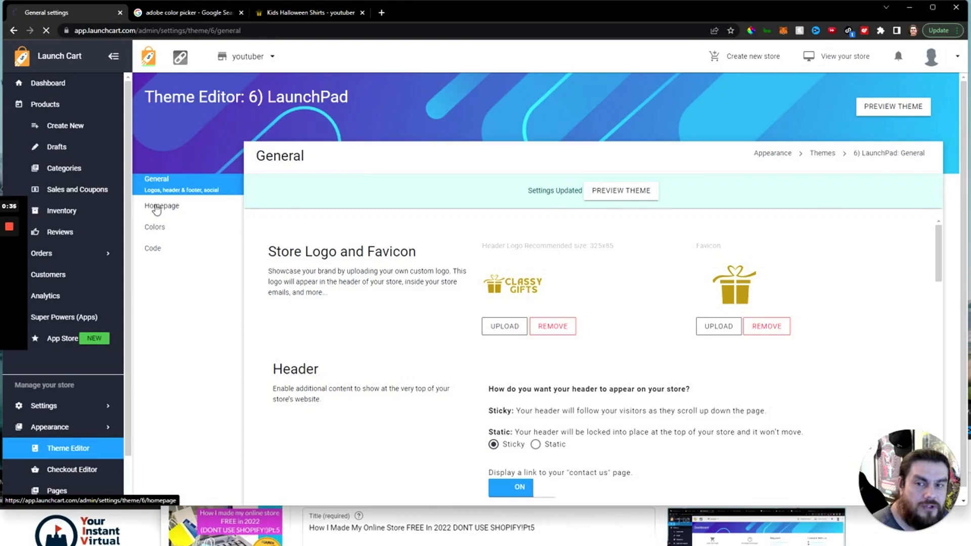
- Review the theme's homepage settings for the slider, top categories, featured products and benefit icons, and open the theme's color settings
left_click(157, 207)
scroll(443, 305, "down", 1)
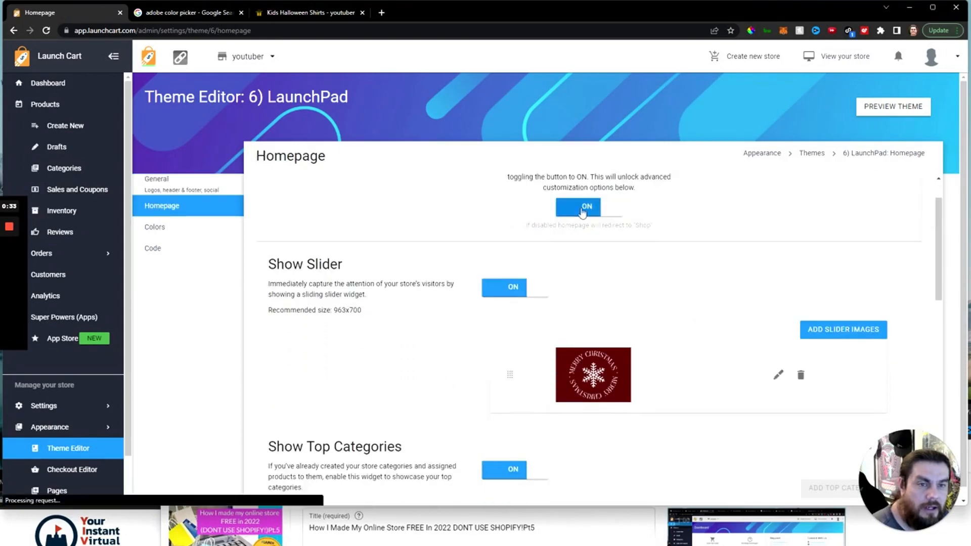
scroll(443, 305, "down", 7)
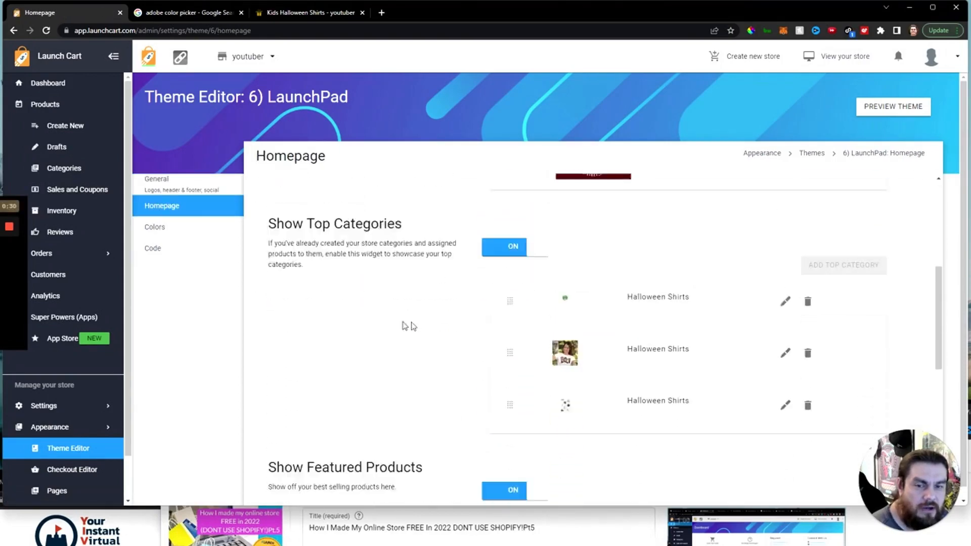
scroll(439, 334, "down", 5)
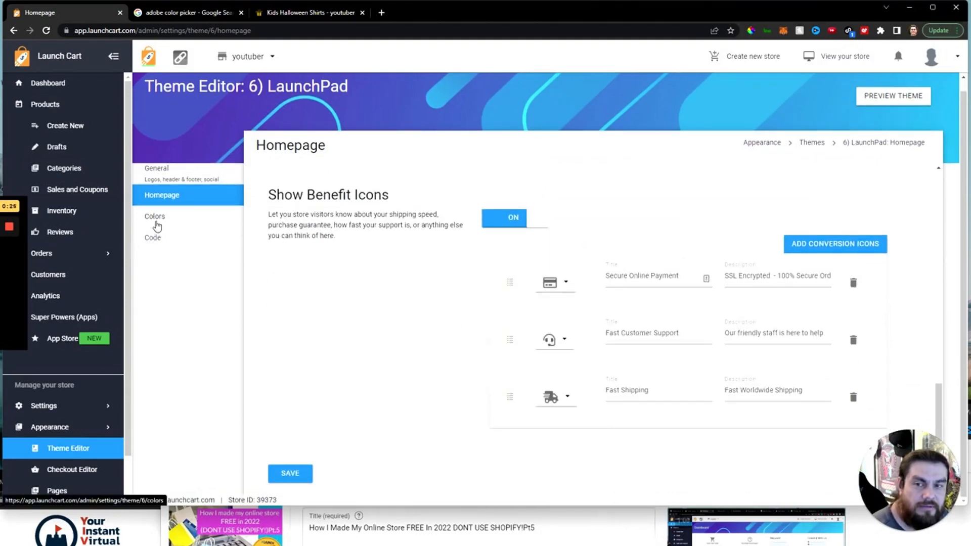
left_click(158, 236)
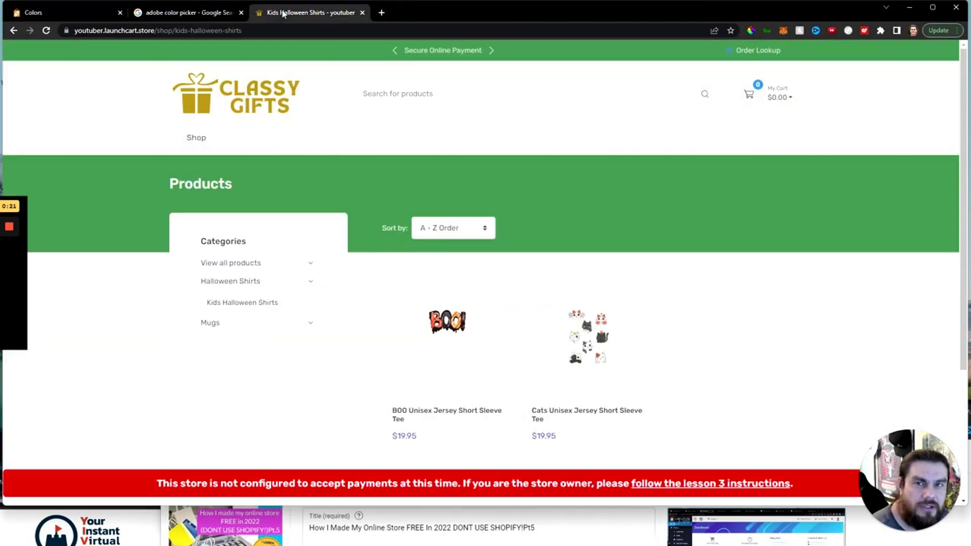
- Check the storefront's footer subscription form and browse the Halloween Shirts product listing
left_click(284, 12)
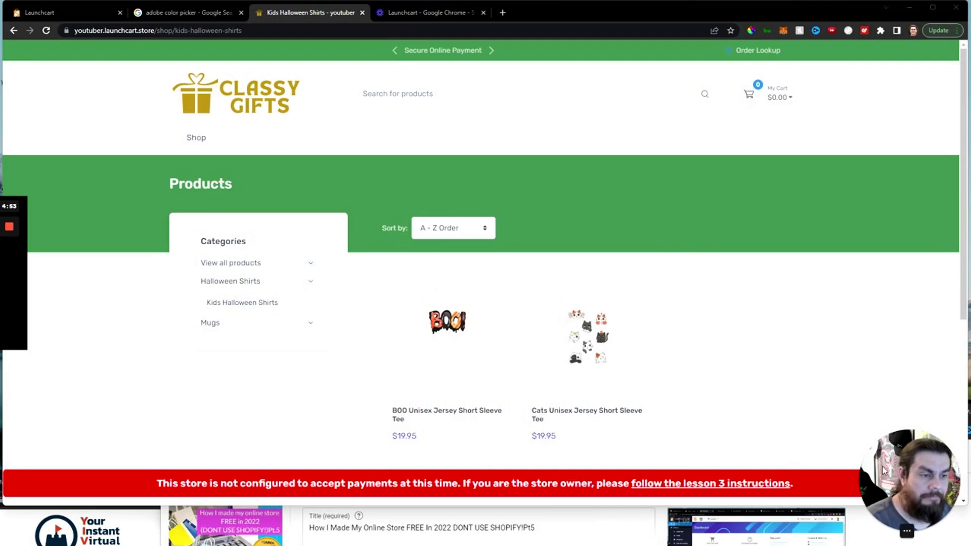
scroll(761, 367, "down", 6)
scroll(741, 365, "up", 3)
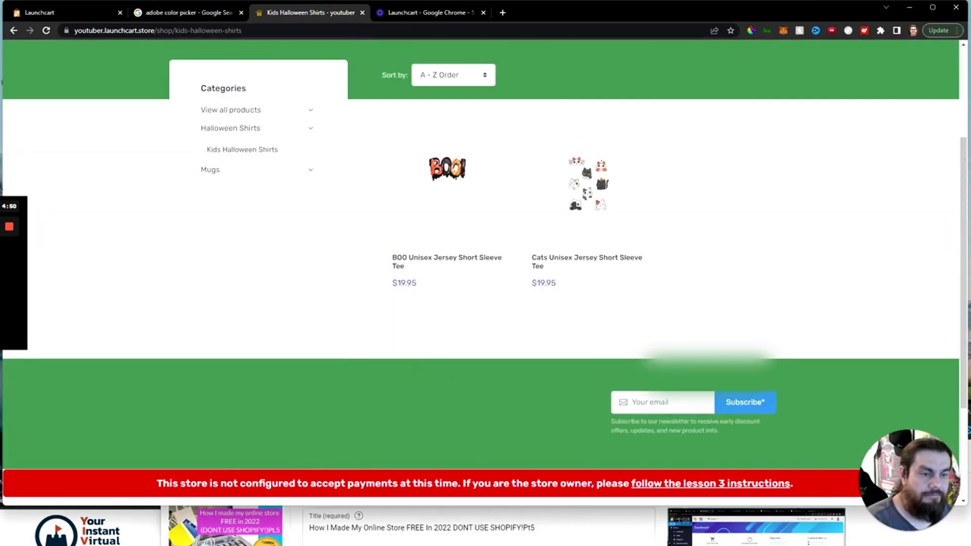
left_click(661, 402)
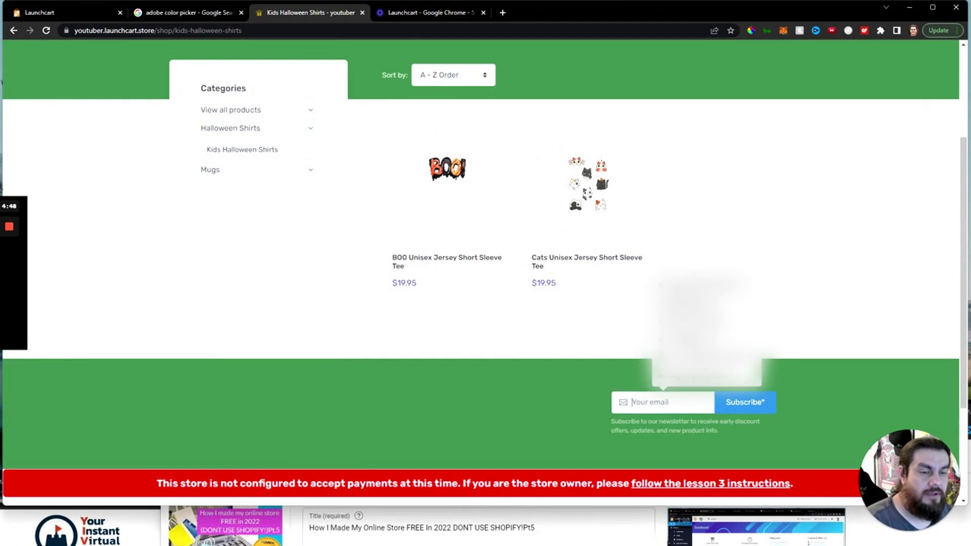
left_click(609, 401)
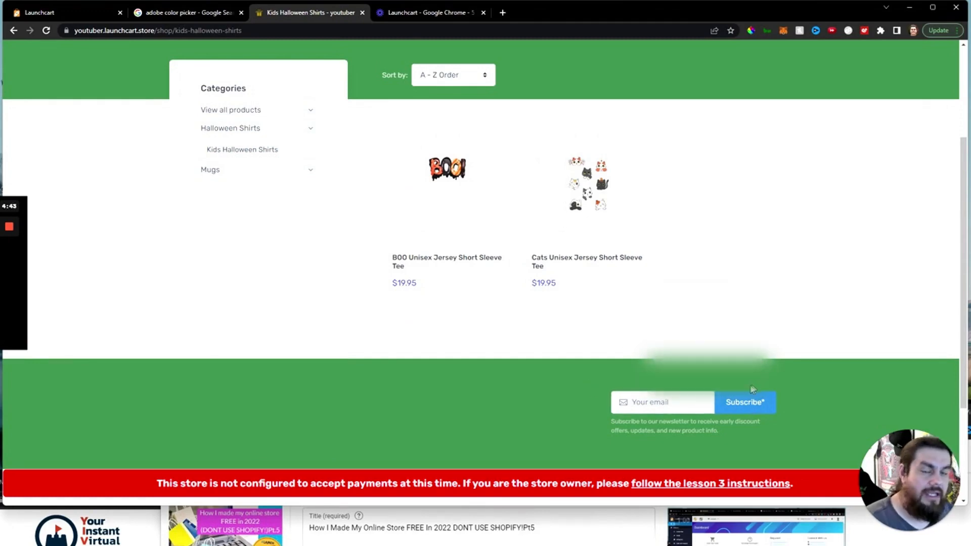
scroll(739, 391, "up", 2)
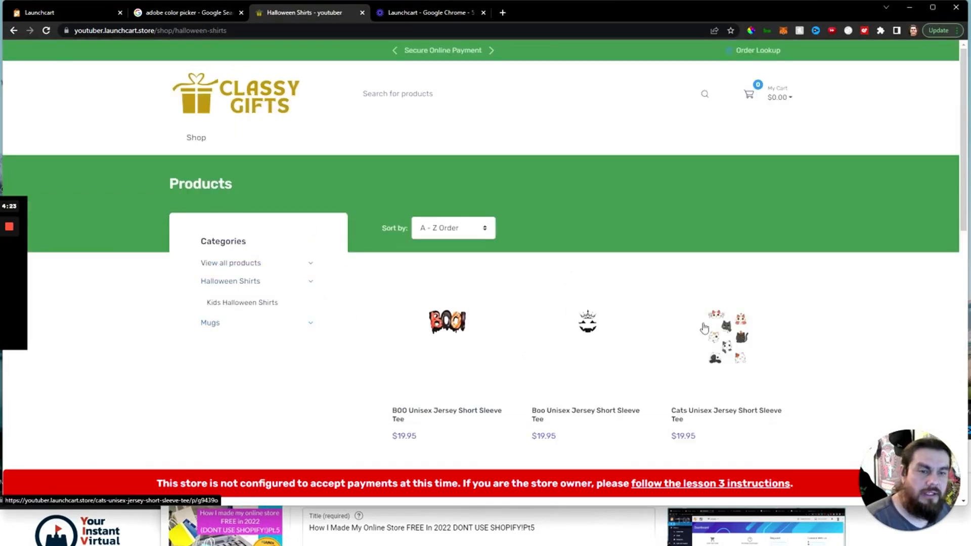
scroll(579, 419, "down", 5)
scroll(542, 357, "up", 5)
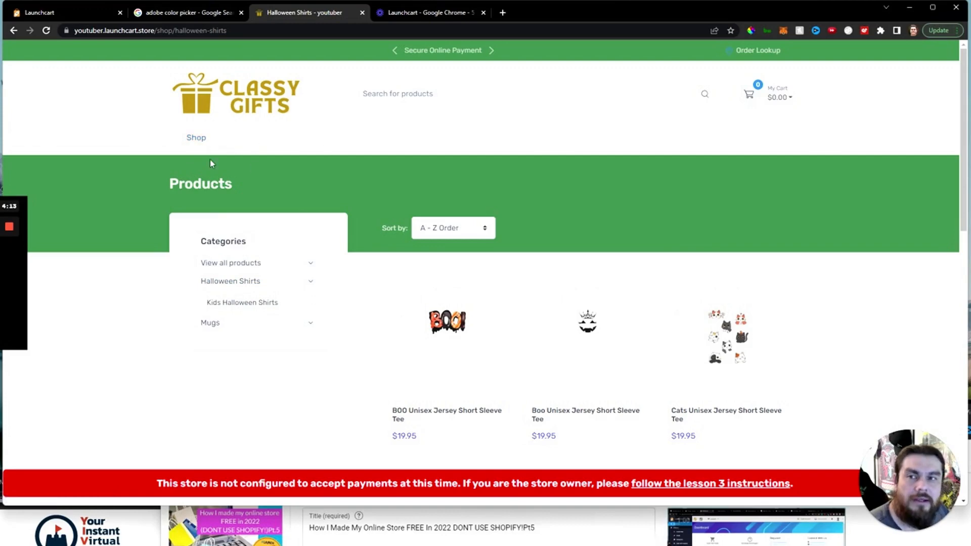
- Open the store's product categories in the Launch Cart admin and expand Halloween Shirts to view its subcategory
left_click(46, 11)
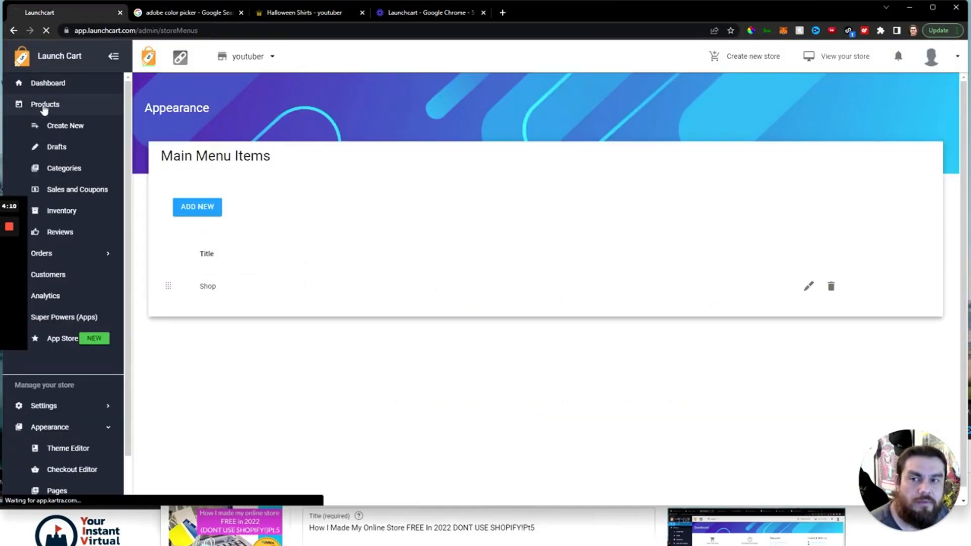
left_click(44, 106)
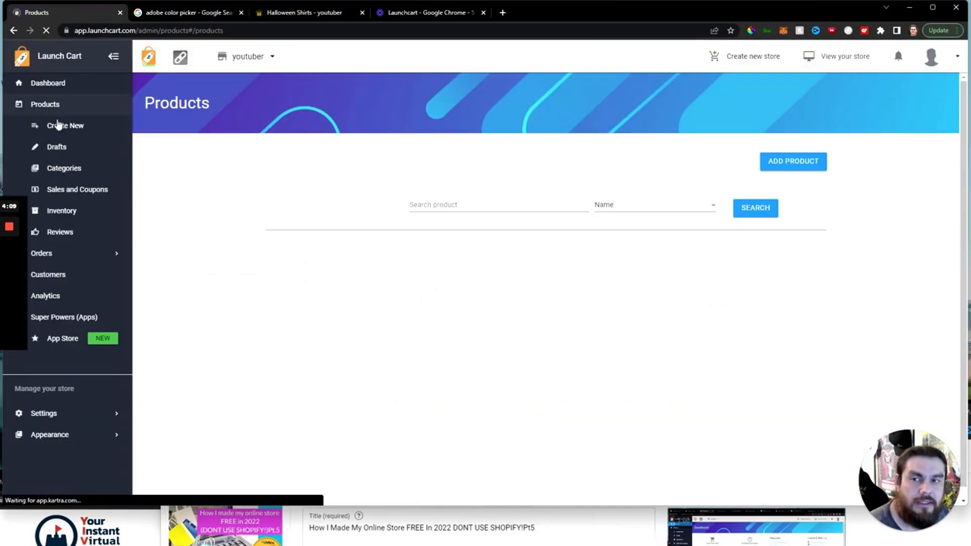
left_click(70, 179)
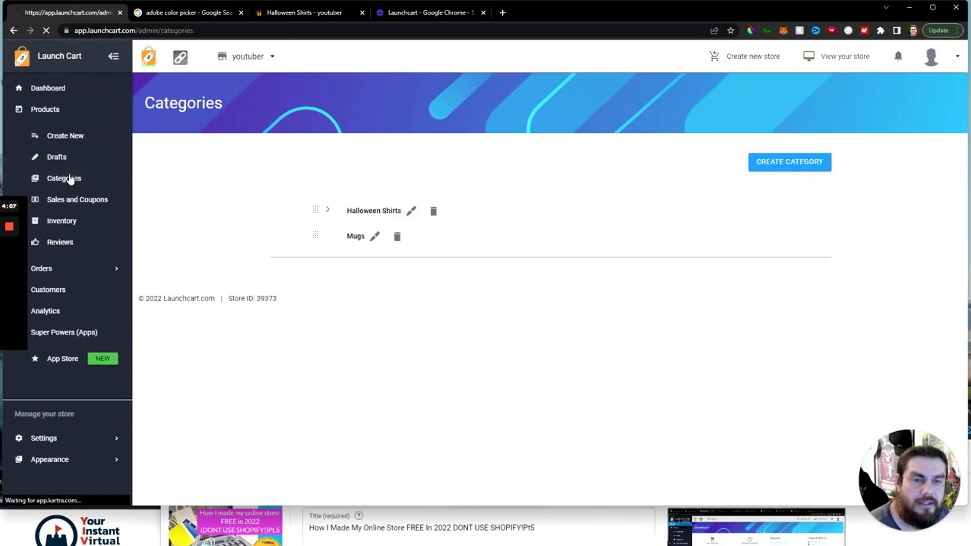
left_click(328, 211)
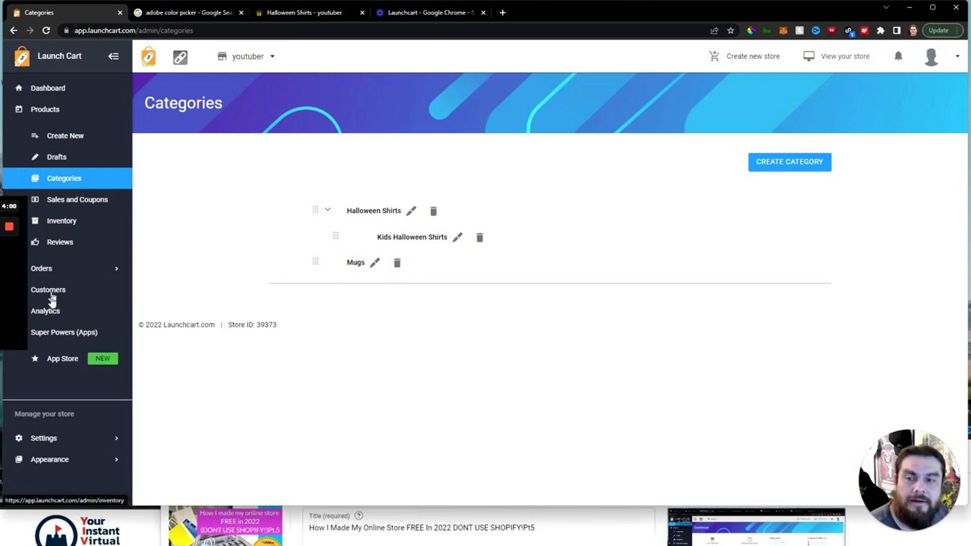
- Start a new item in the store's main menu and title it "Halloween Shirt"
left_click(50, 461)
scroll(56, 461, "down", 2)
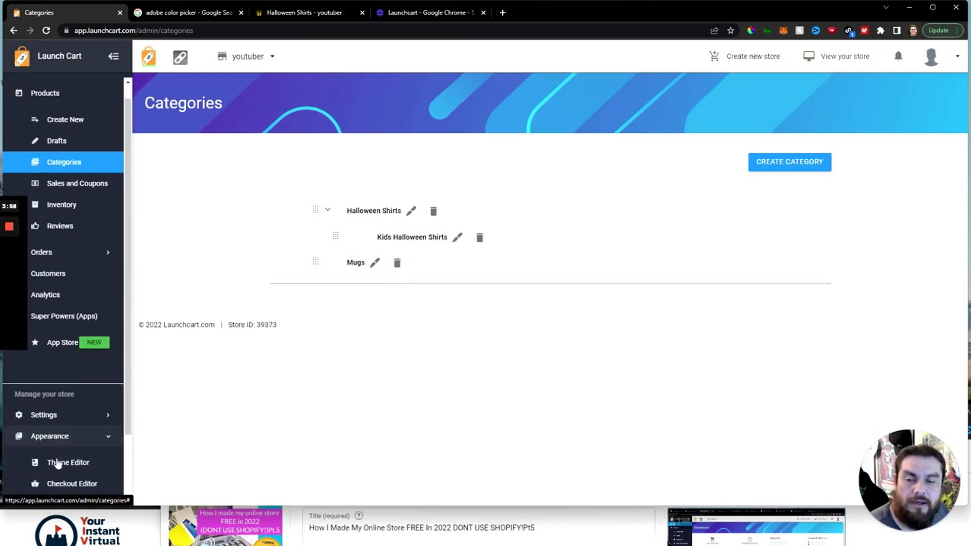
left_click(61, 455)
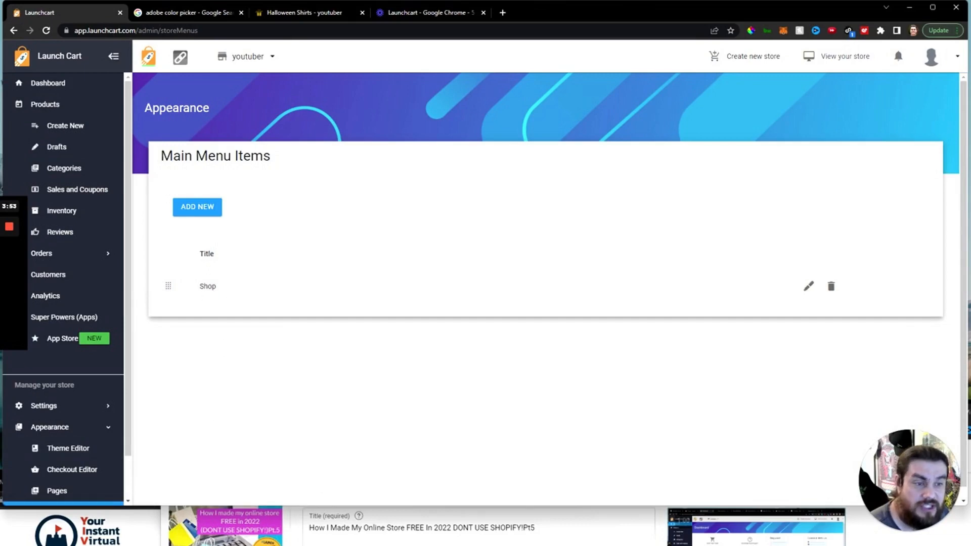
left_click(192, 206)
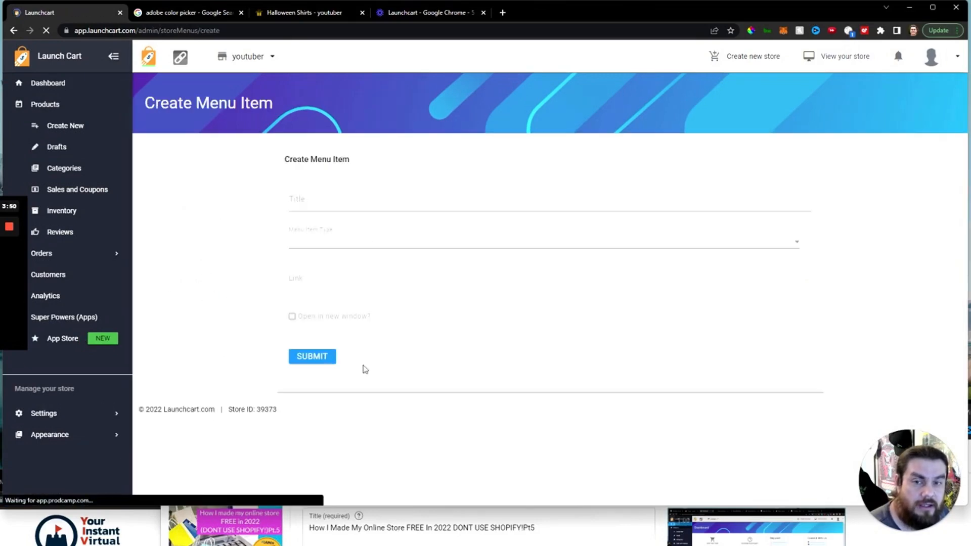
left_click(350, 201)
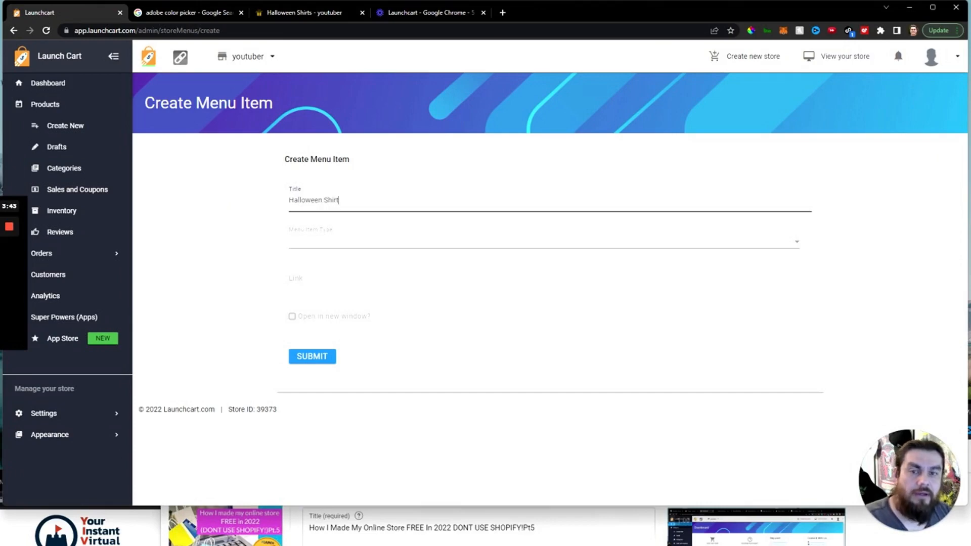
type("Halloween Shirt")
- Set the menu item type to Category, link it to Halloween Shirts, and submit the new menu item
left_click(347, 245)
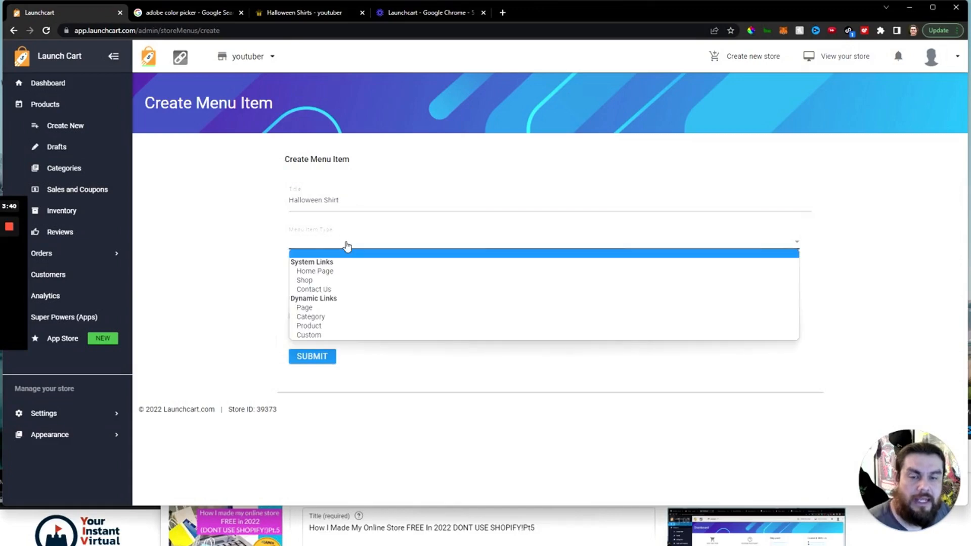
left_click(350, 318)
left_click(349, 295)
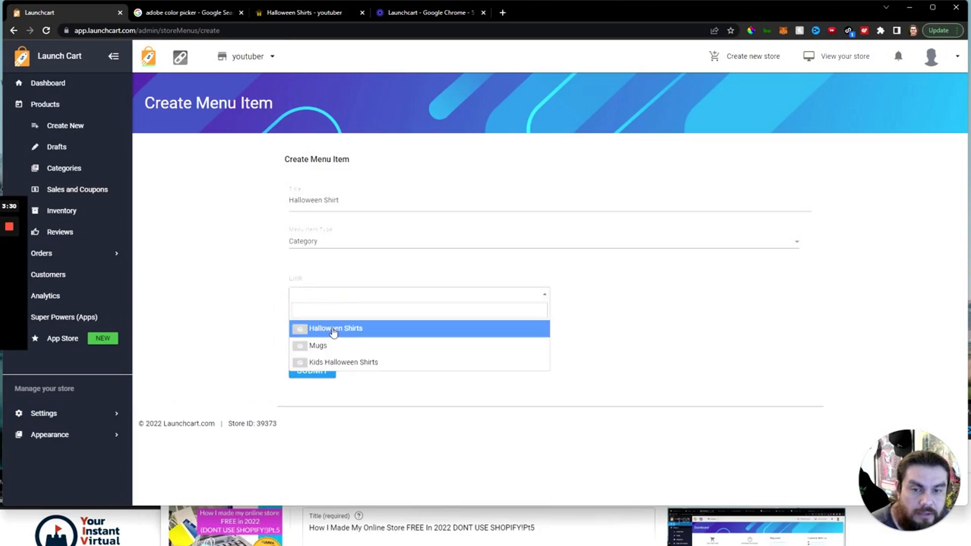
left_click(357, 330)
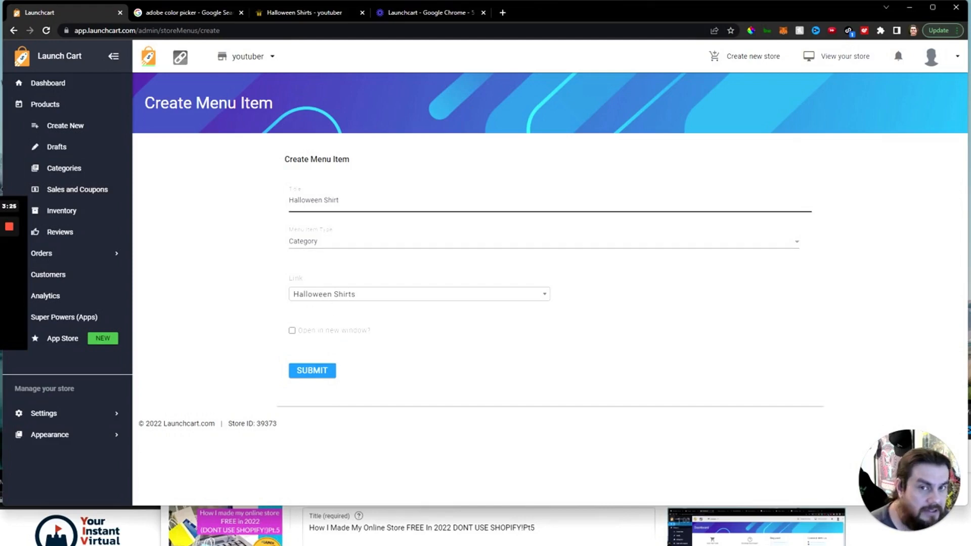
left_click(308, 372)
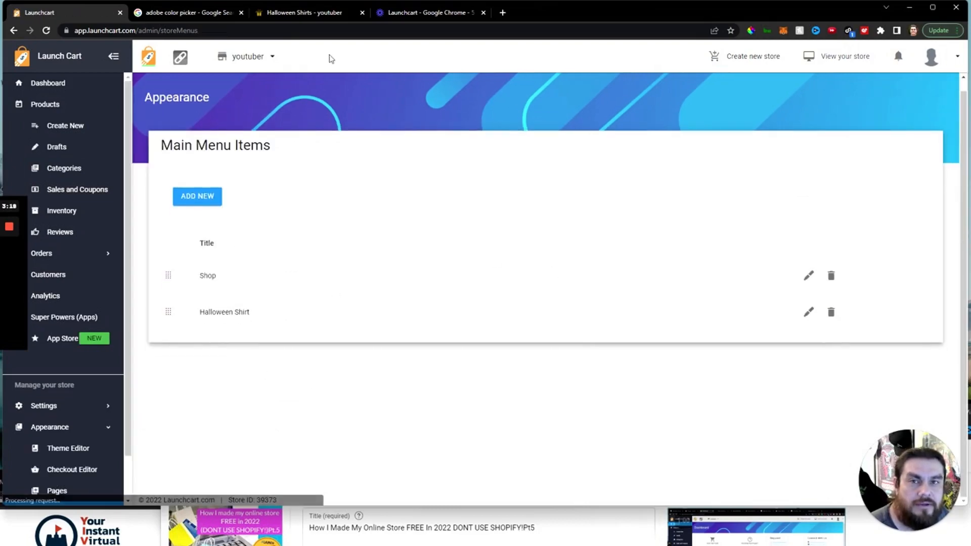
mouse_move(170, 311)
left_mouse_down()
mouse_move(169, 275)
mouse_move(168, 315)
left_mouse_up()
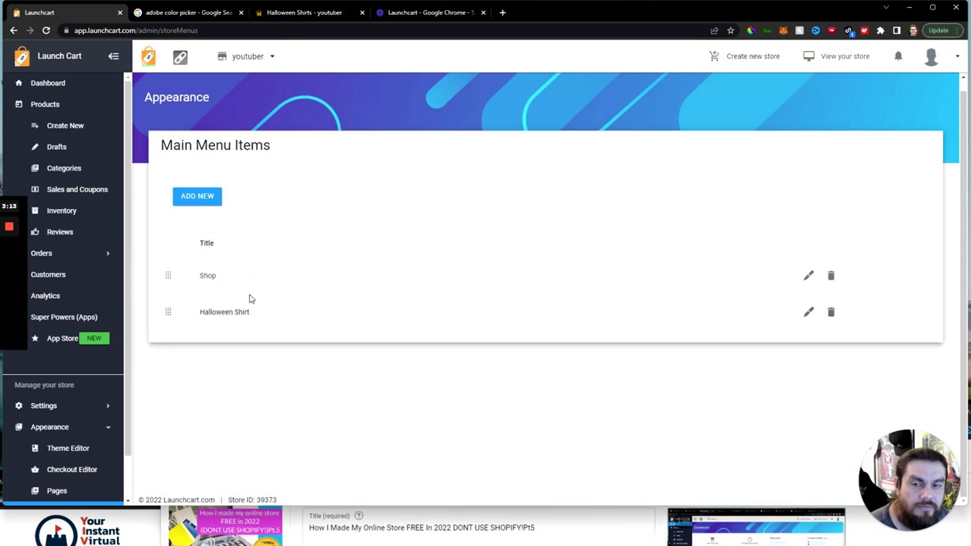
- Reload the storefront and check the new Halloween Shirt menu link and its product listing
left_click(293, 14)
left_click(46, 30)
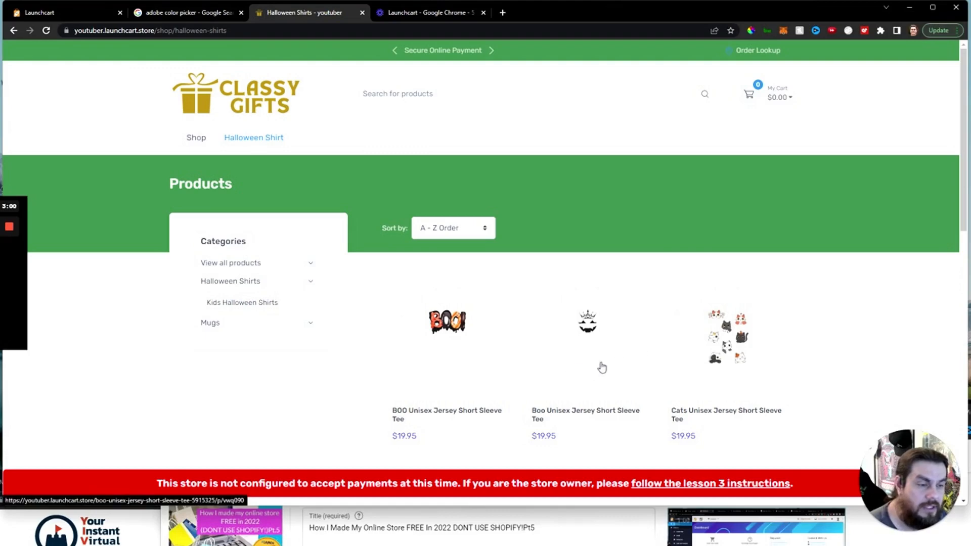
scroll(569, 369, "down", 4)
scroll(570, 369, "up", 4)
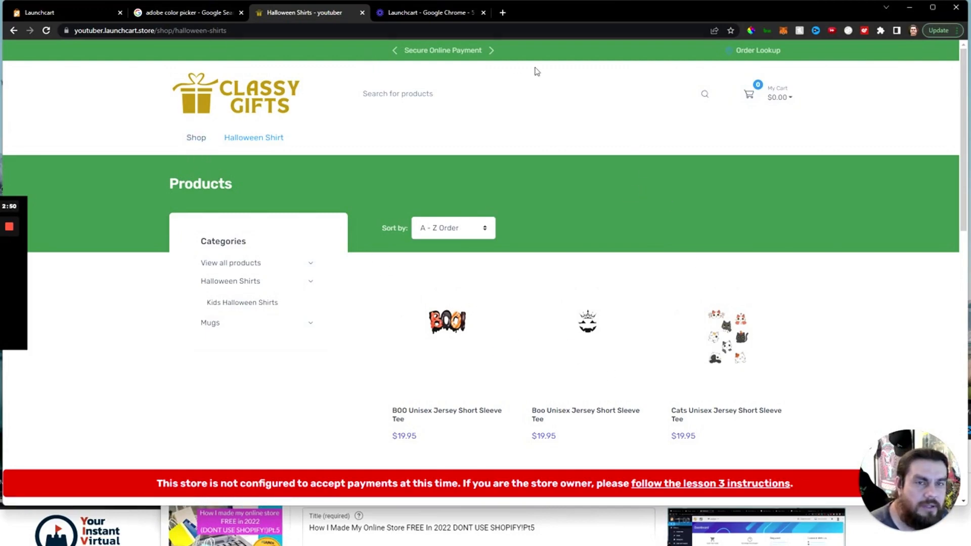
- Open the Adobe Color wheel from the Google search results and apply the Triad color harmony rule
left_click(176, 14)
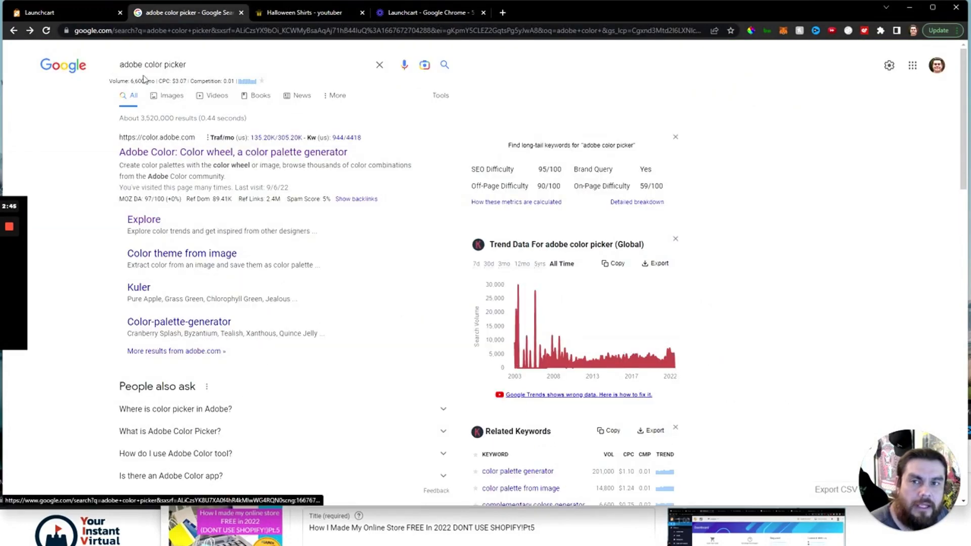
left_click(205, 156)
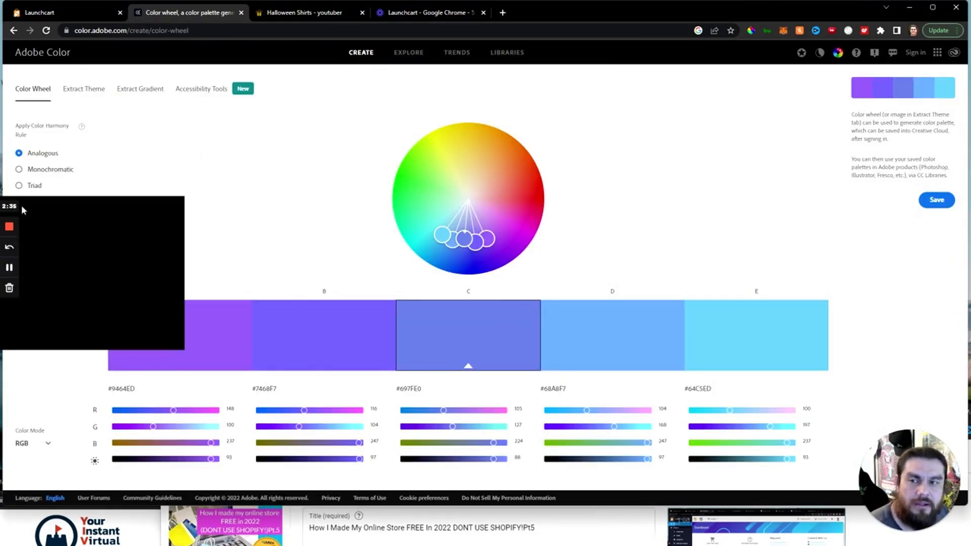
left_click(53, 170)
left_click(44, 188)
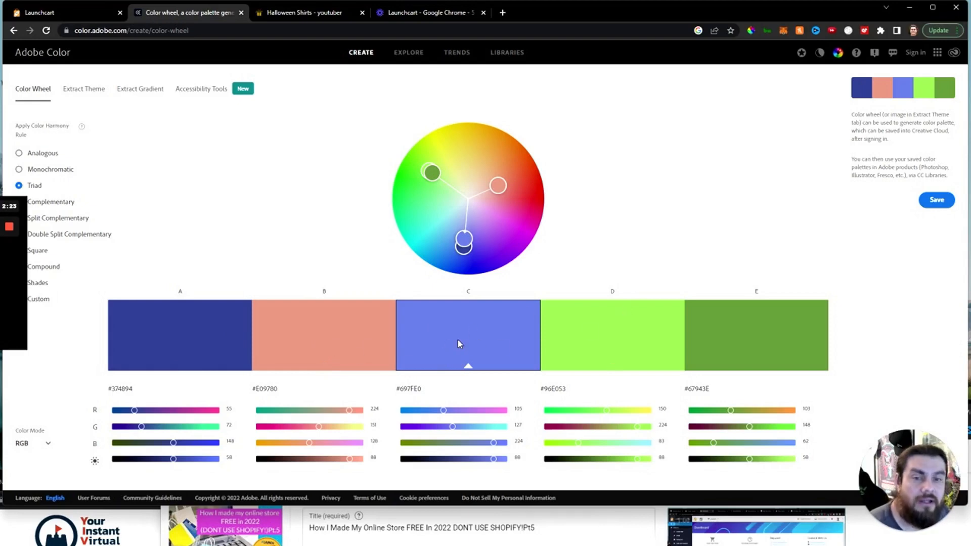
- Sample the dark red background of the storefront home page's Christmas banner with the color picker, capturing hex 691111
left_click(83, 12)
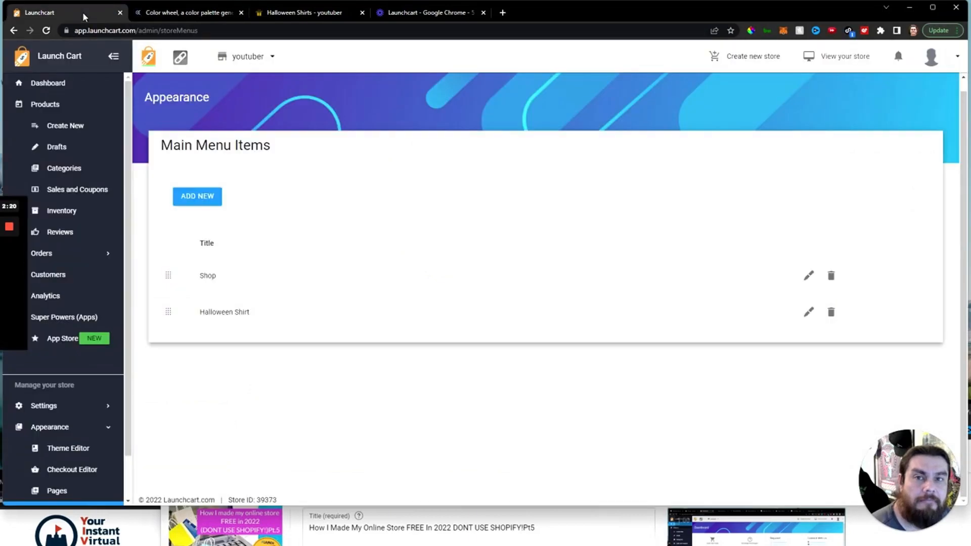
left_click(296, 12)
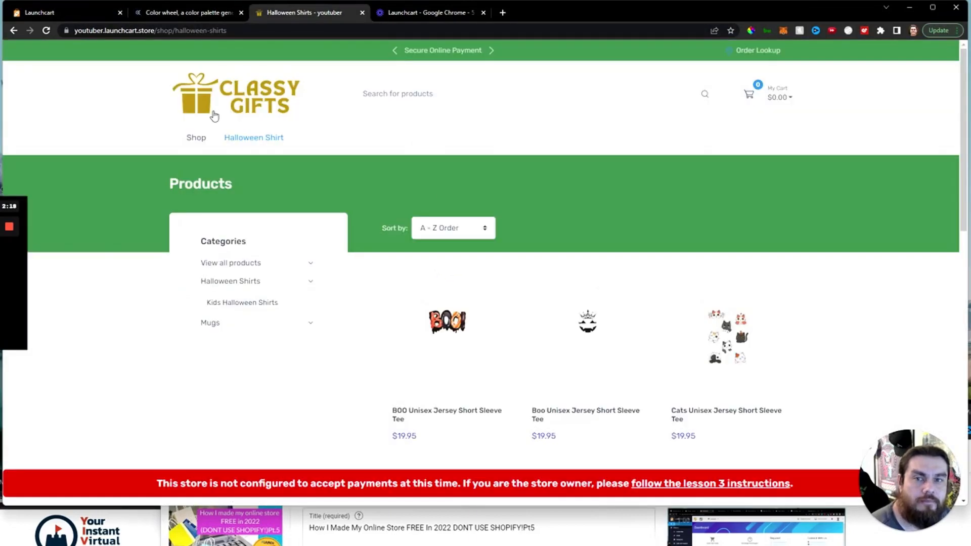
left_click(261, 104)
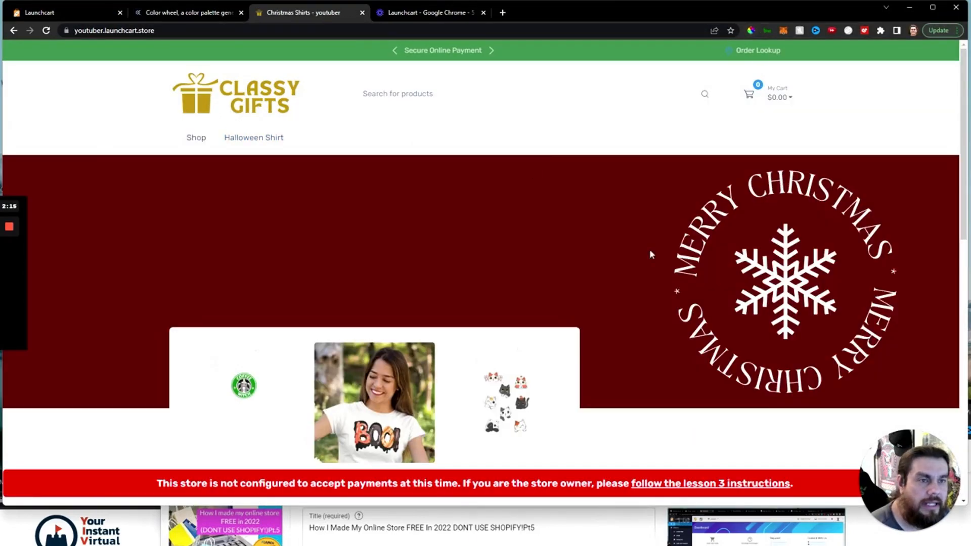
left_click(751, 30)
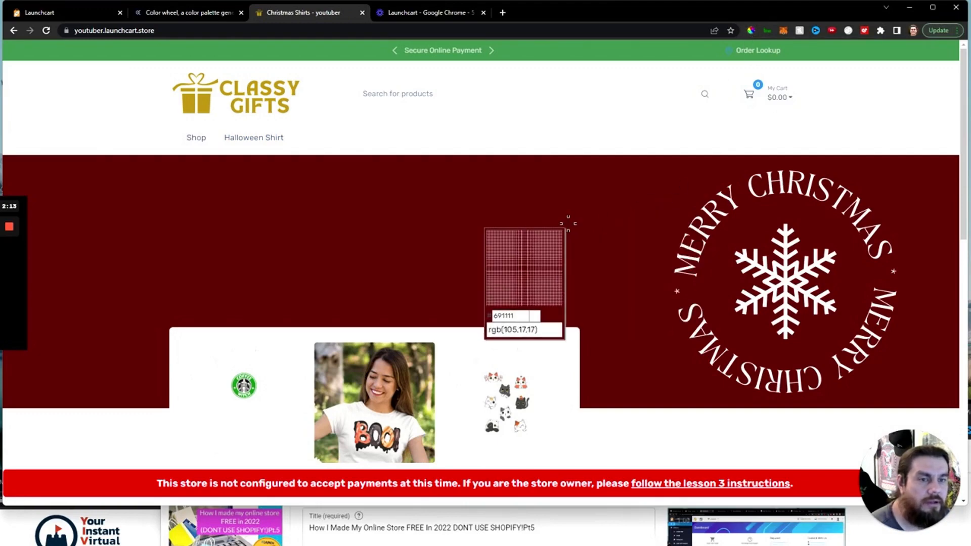
left_click(568, 223)
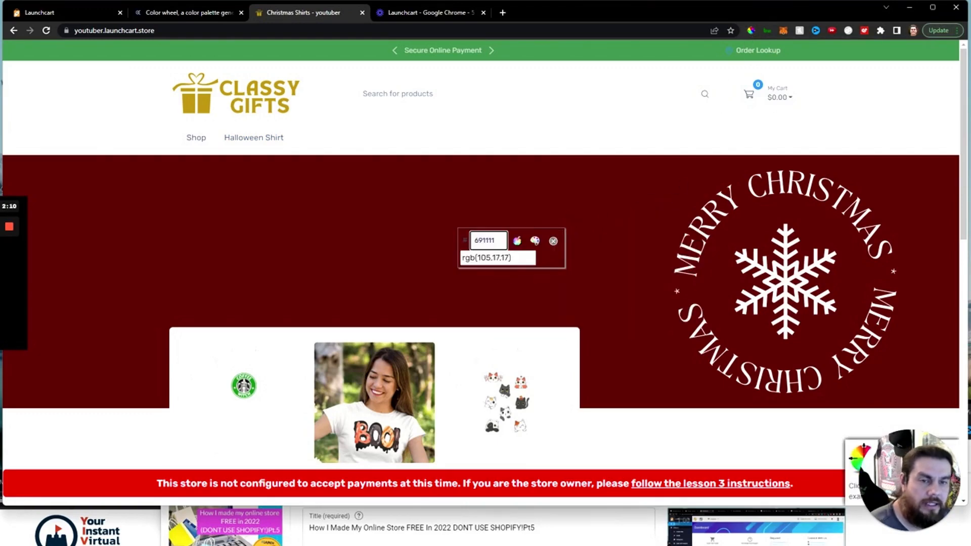
left_click(554, 242)
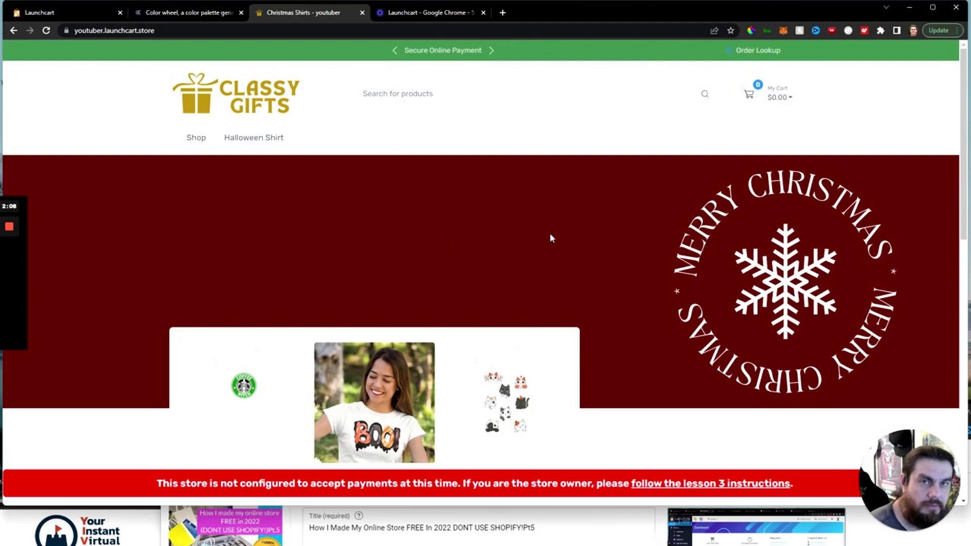
- In Adobe Color, set the base swatch C to #691111 and copy swatch E's hex code, 1477B5
left_click(189, 13)
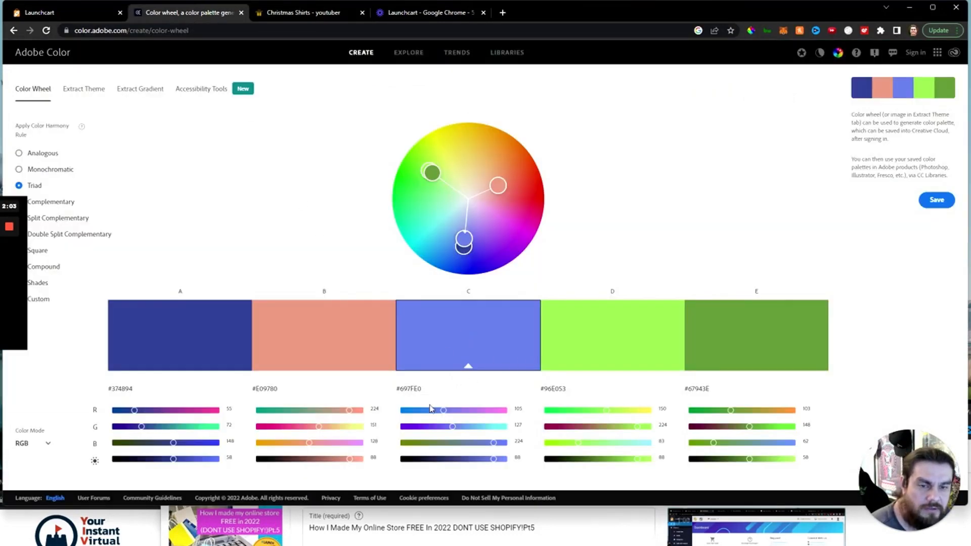
left_click_drag(422, 389, 403, 389)
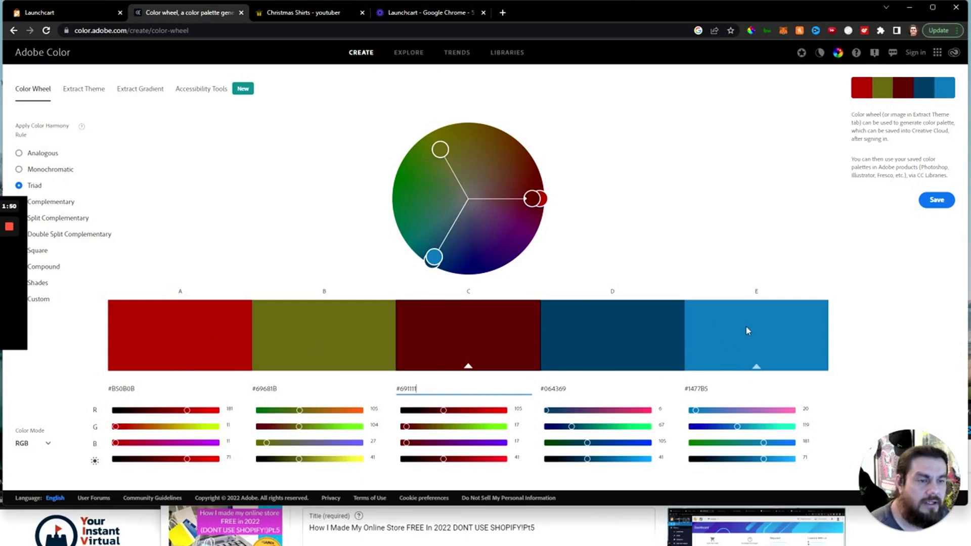
left_click(707, 388)
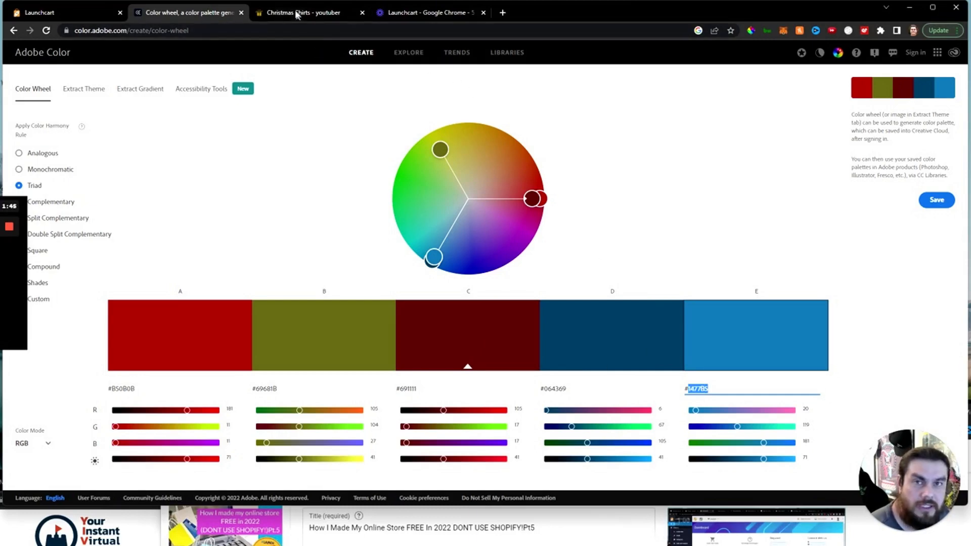
- In Launch Cart, set the LaunchPad theme's primary color to the custom value #1477B5 and save it
left_click(51, 12)
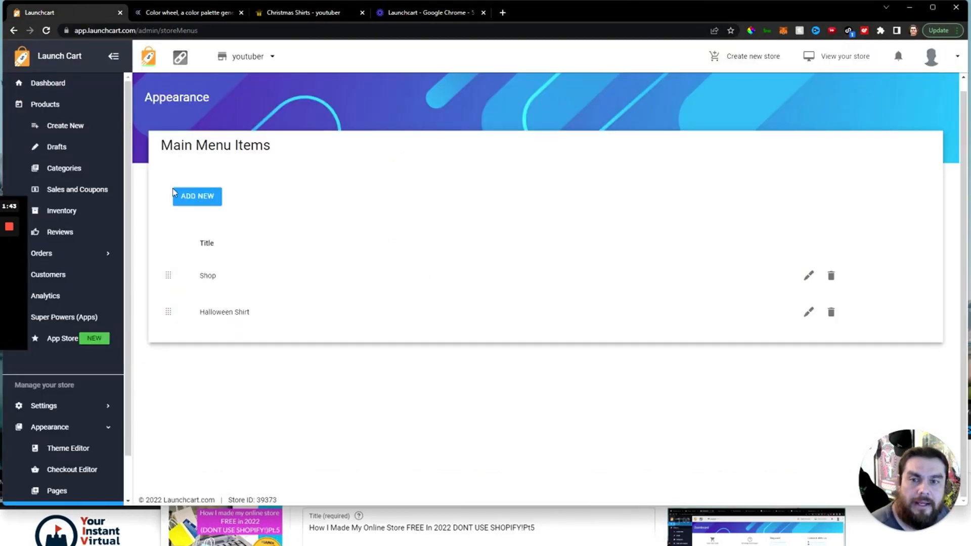
left_click(63, 450)
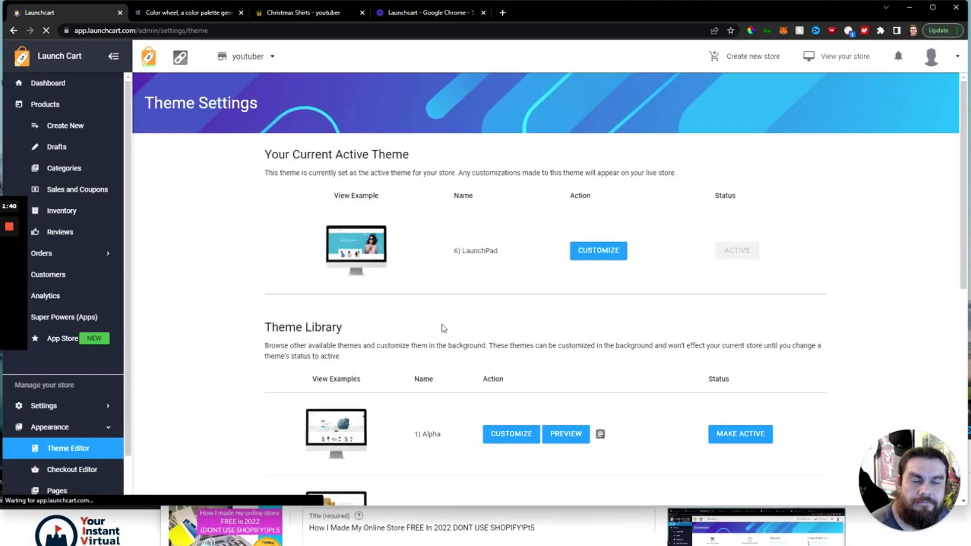
left_click(602, 259)
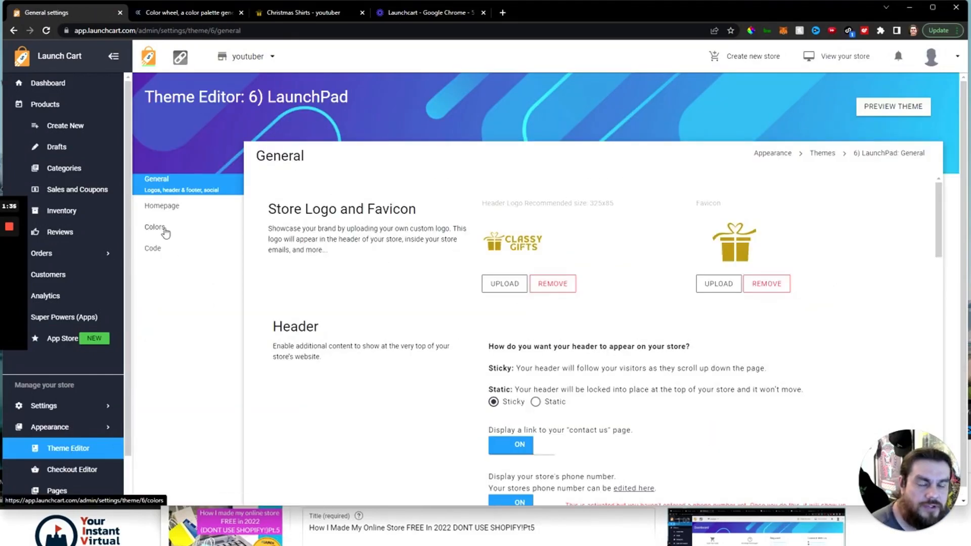
left_click(161, 229)
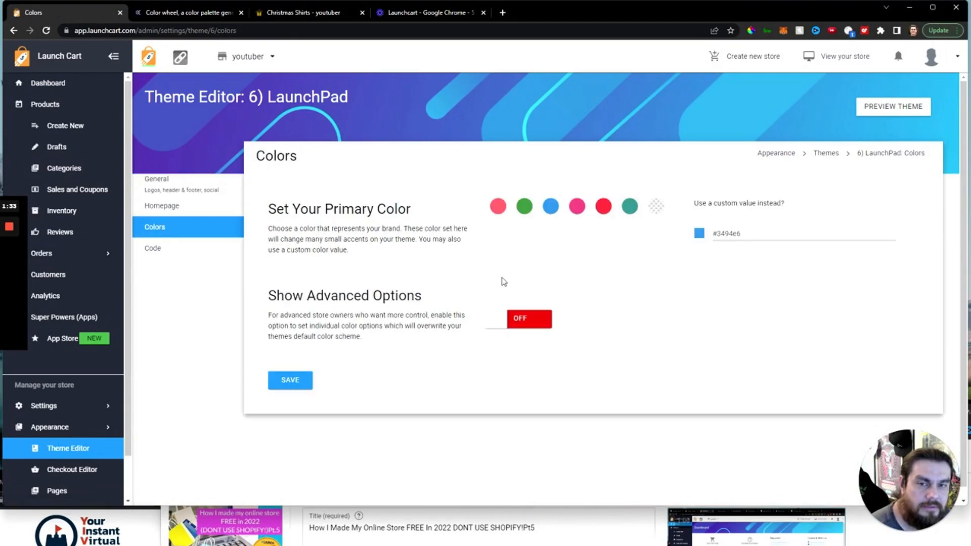
left_click(663, 217)
key("ctrl+a")
type("#1477B5")
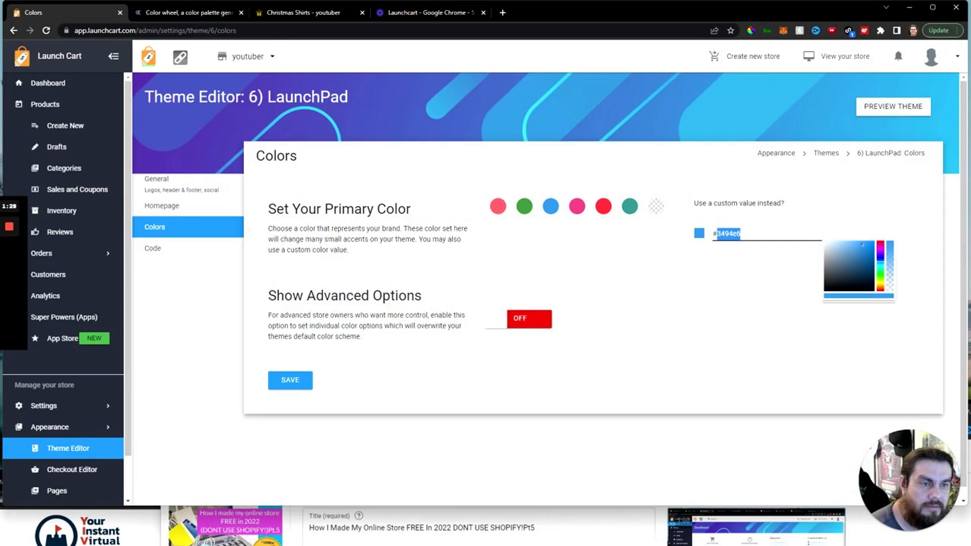
left_click(282, 389)
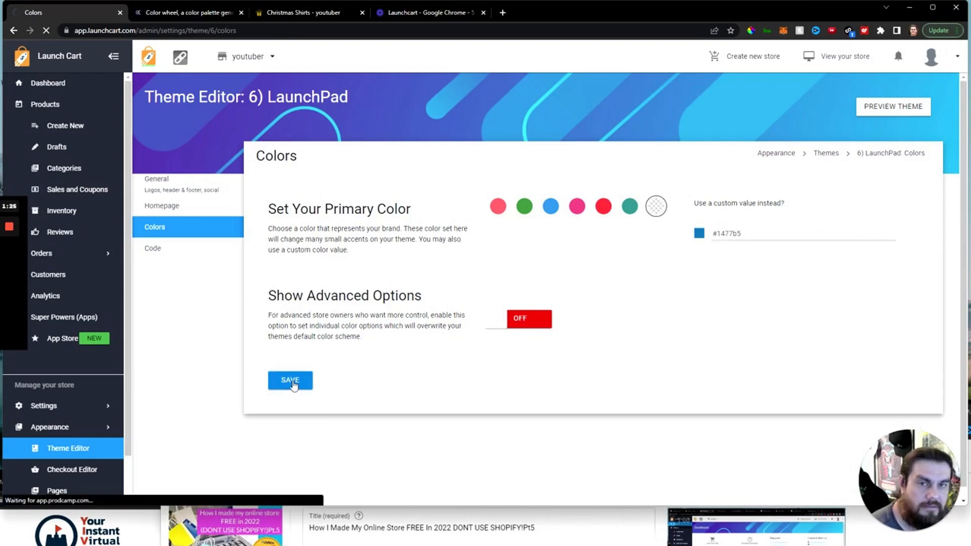
- Open the theme's custom code settings and copy the dark blue swatch D's hex code, 064369, from Adobe Color
left_click(173, 252)
left_click(187, 12)
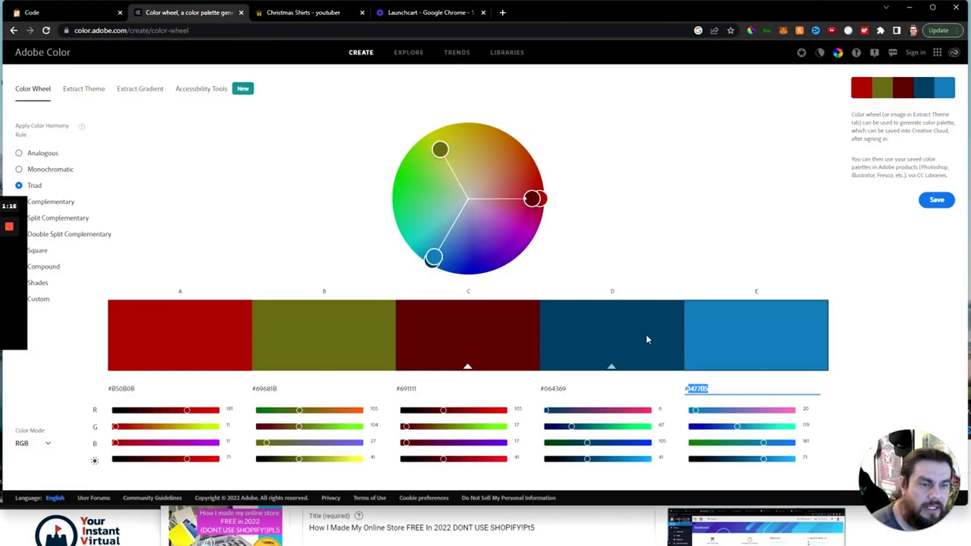
left_click(627, 344)
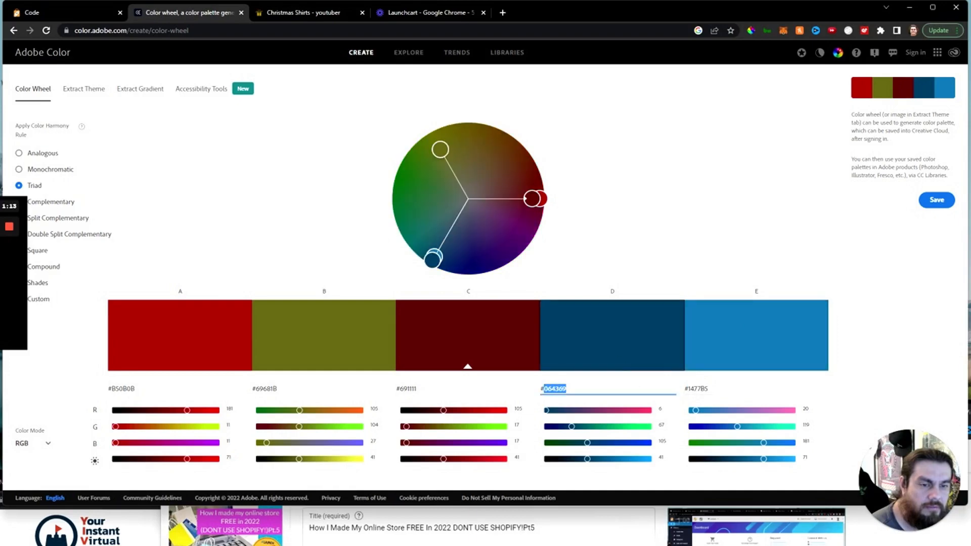
- Change the background color in the LaunchPad theme's global CSS code to #064369 and save the custom code
left_click(53, 15)
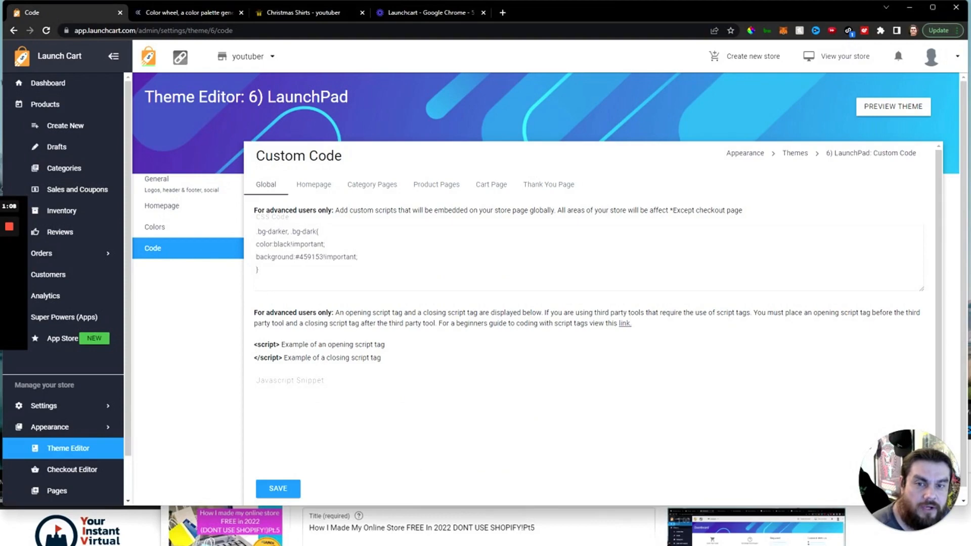
left_click(299, 257)
left_click_drag(299, 257, 323, 257)
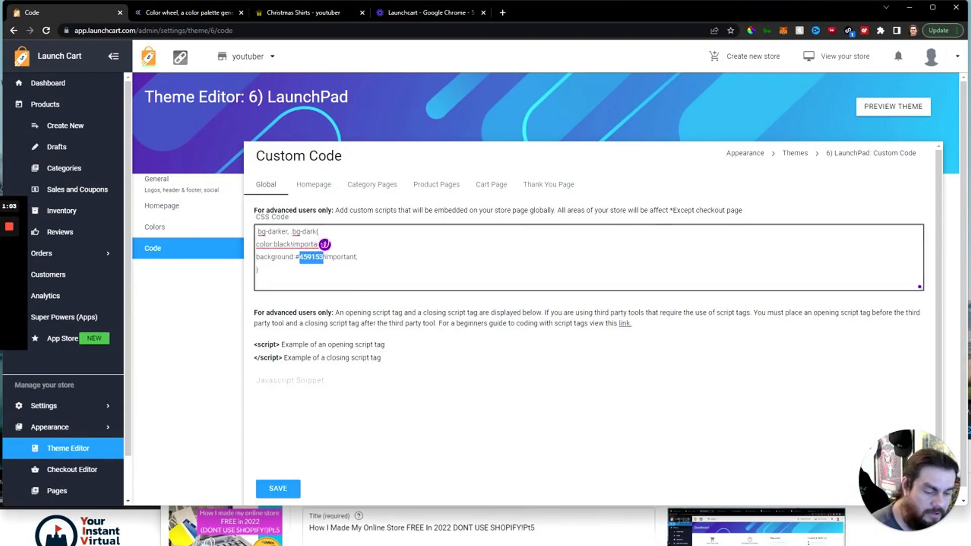
type("064369")
left_click(278, 488)
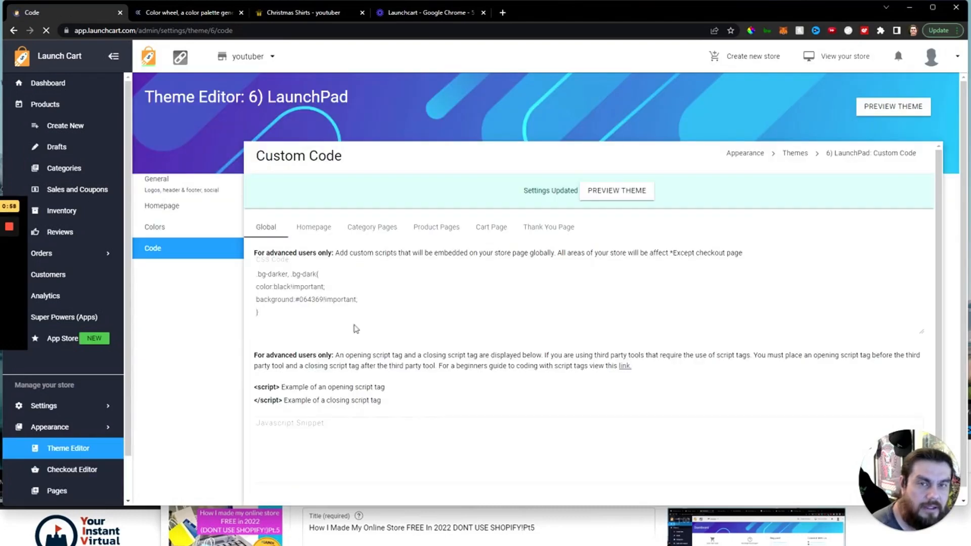
- Reload the storefront home page and check the header and footer colors
left_click(278, 15)
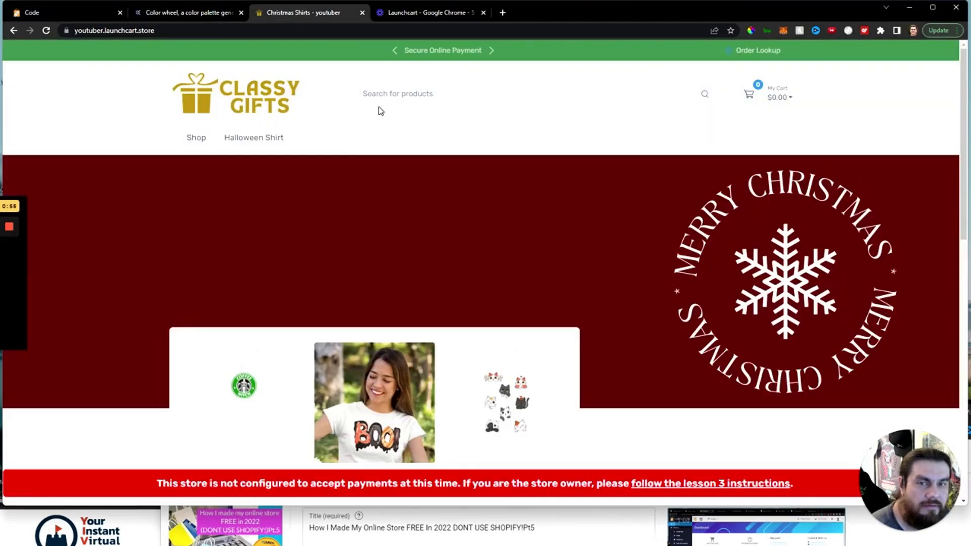
scroll(577, 218, "down", 8)
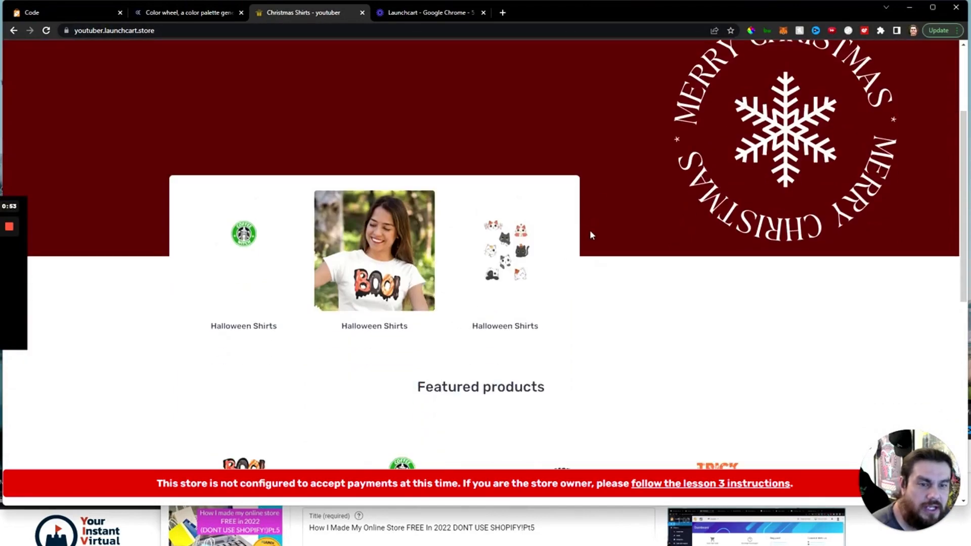
scroll(544, 275, "down", 4)
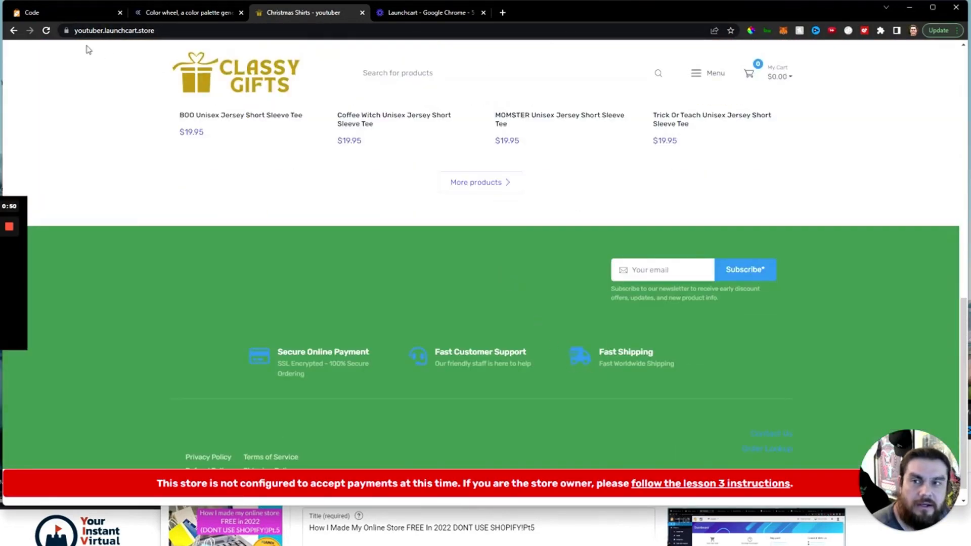
left_click(48, 31)
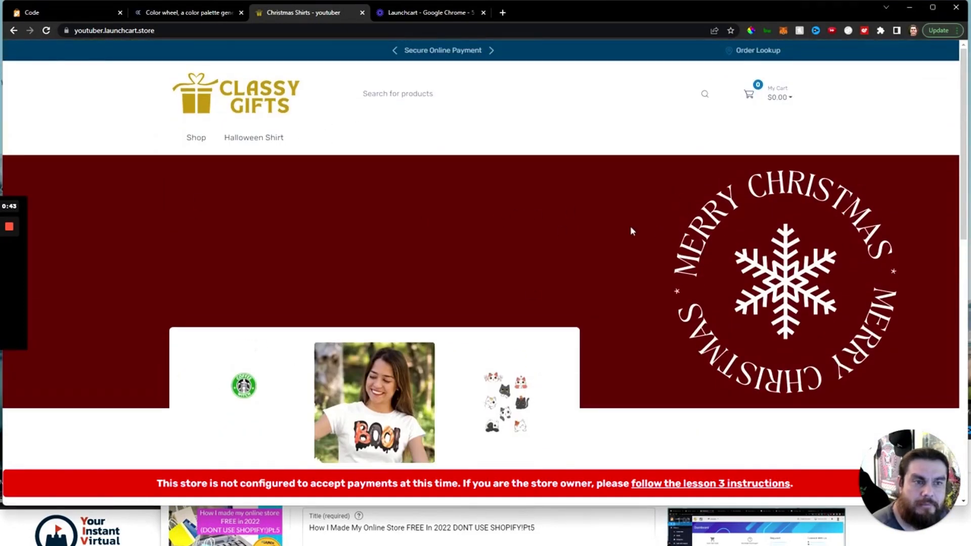
- In Adobe Color, change the harmony rule, shift swatch D on the wheel to #0043B8, and select swatch C's hex code
left_click(192, 15)
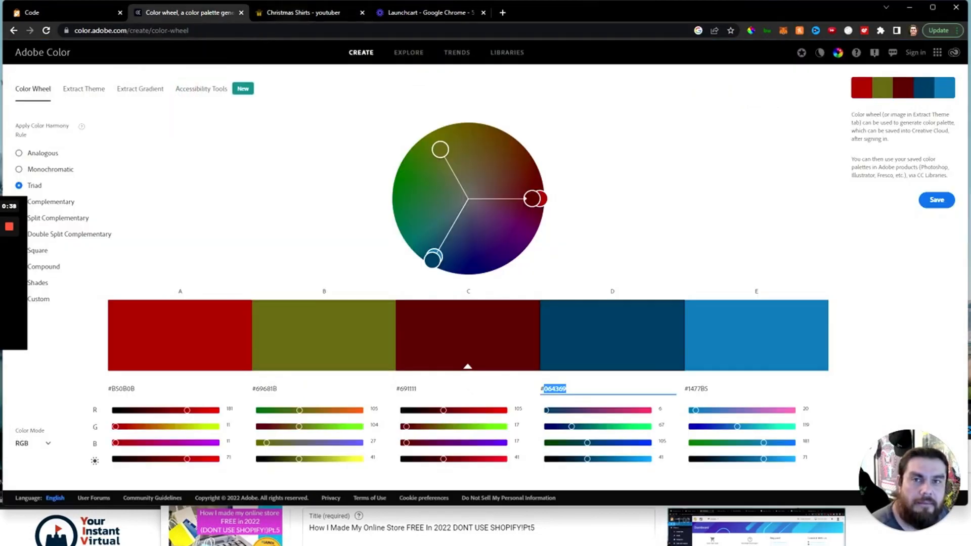
left_click(41, 170)
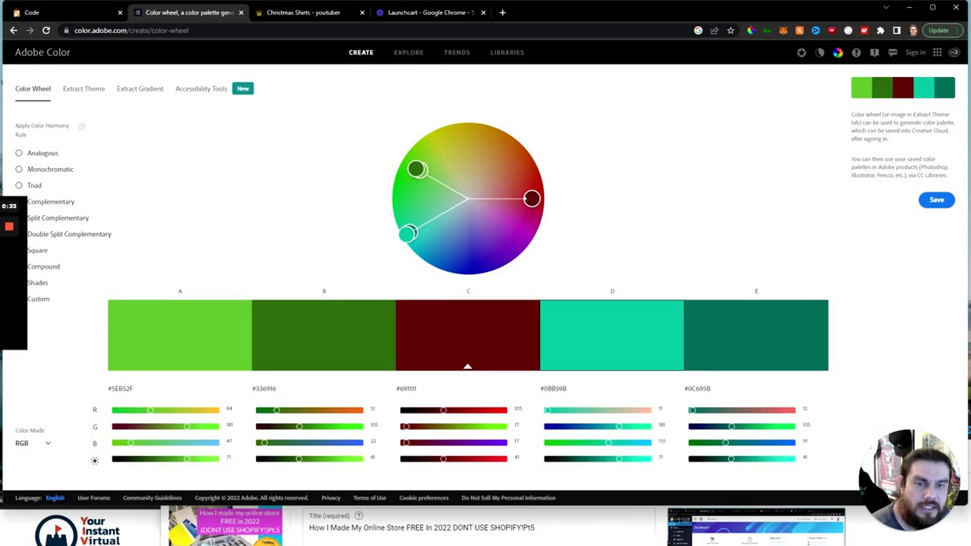
mouse_move(407, 234)
left_mouse_down()
mouse_move(429, 258)
mouse_move(426, 271)
mouse_move(447, 272)
left_mouse_up()
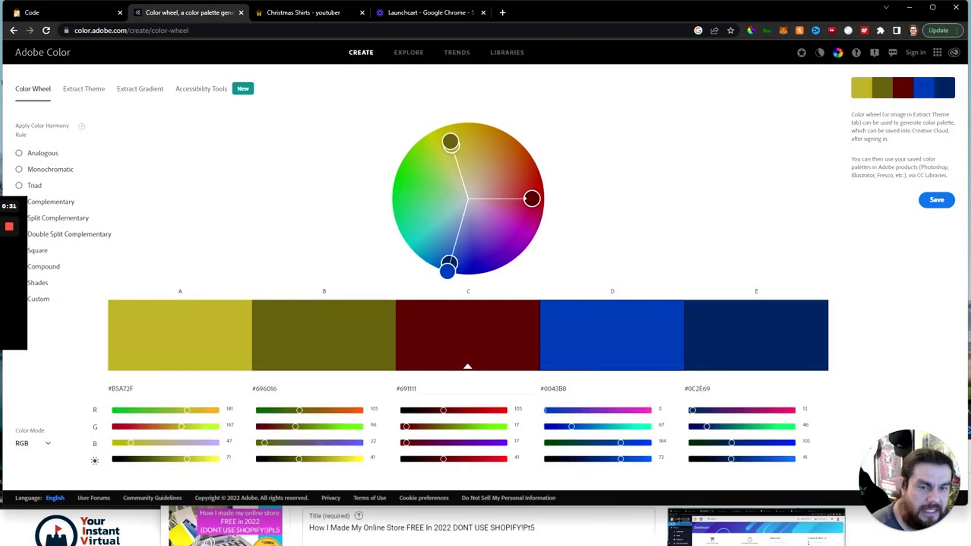
double_click(408, 389)
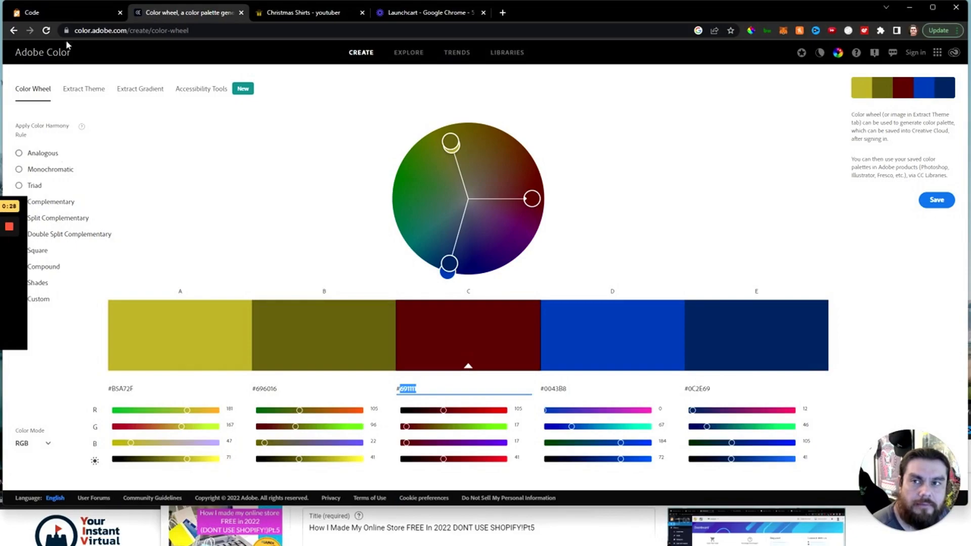